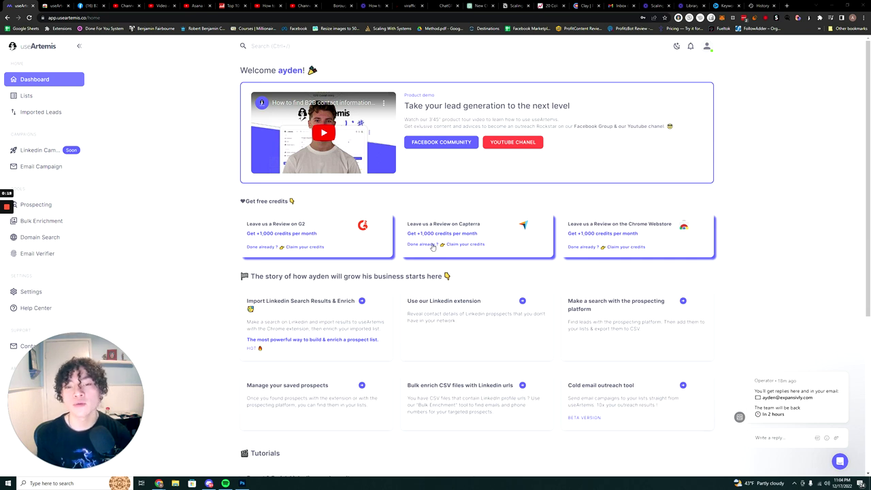
Load the AppSumo website in the second browser tab and look through the software deals on its homepage.
{"action": "left_click", "coordinate": [56, 5]}
{"action": "left_click", "coordinate": [75, 18]}
{"action": "type", "text": "ap"}
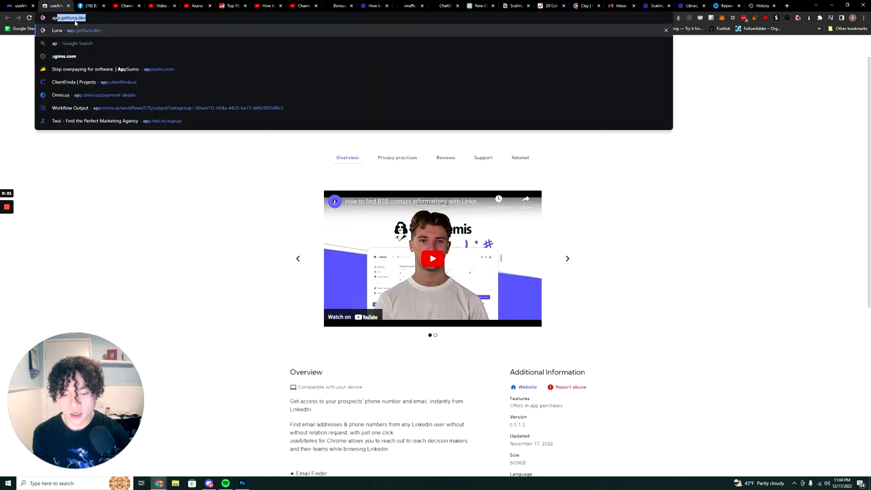
{"action": "type", "text": "psumo"}
{"action": "key", "text": "Return"}
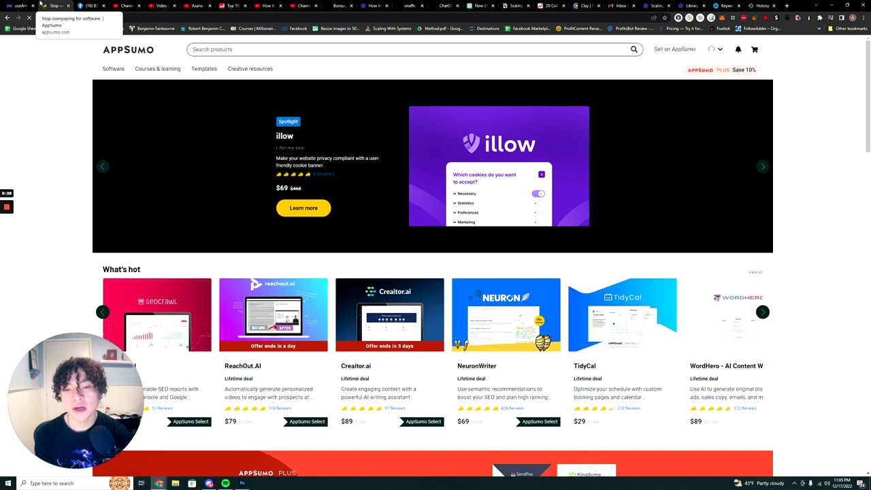
{"action": "scroll", "coordinate": [220, 143], "scroll_direction": "down", "scroll_amount": 1}
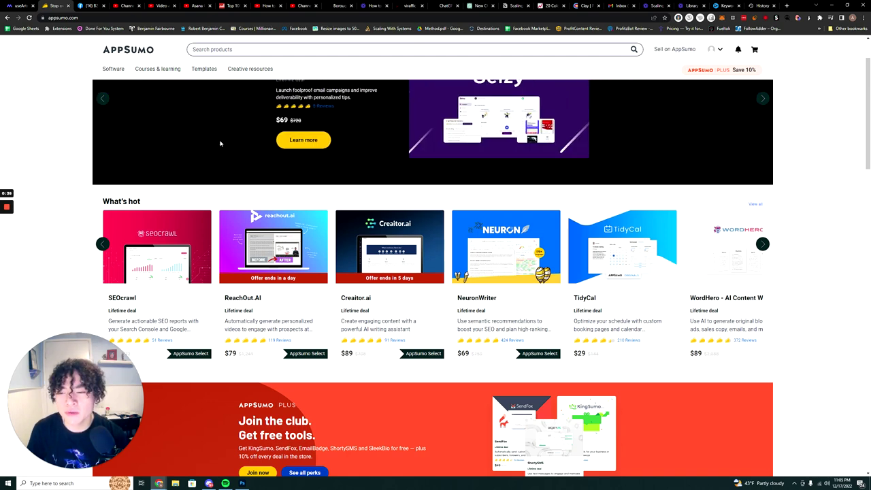
{"action": "scroll", "coordinate": [317, 195], "scroll_direction": "down", "scroll_amount": 2}
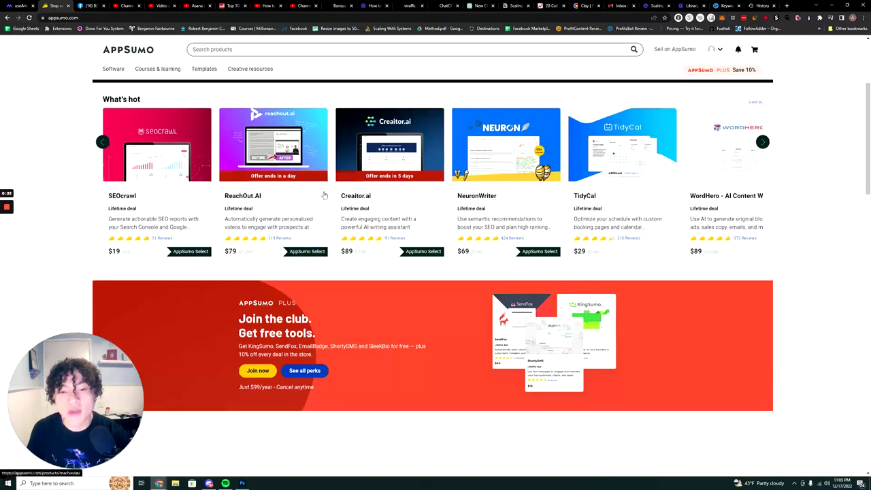
{"action": "scroll", "coordinate": [324, 195], "scroll_direction": "down", "scroll_amount": 1}
{"action": "scroll", "coordinate": [292, 197], "scroll_direction": "down", "scroll_amount": 2}
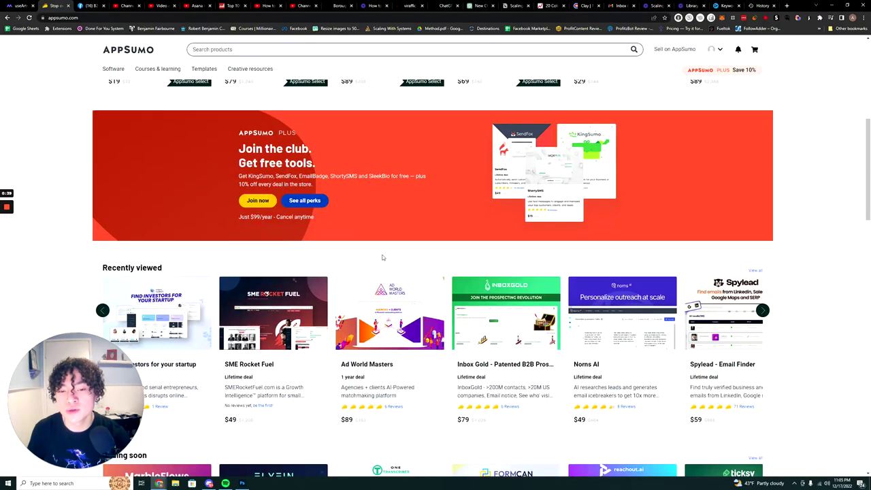
{"action": "scroll", "coordinate": [306, 225], "scroll_direction": "down", "scroll_amount": 1}
{"action": "scroll", "coordinate": [197, 217], "scroll_direction": "down", "scroll_amount": 1}
Return to useArtemis and open the list of industries on its Prospecting page.
{"action": "left_click", "coordinate": [25, 6]}
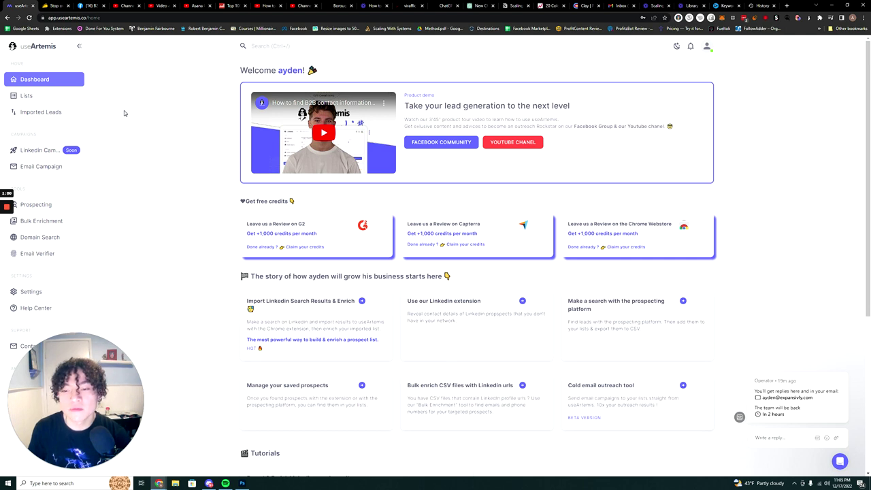
{"action": "scroll", "coordinate": [156, 141], "scroll_direction": "down", "scroll_amount": 2}
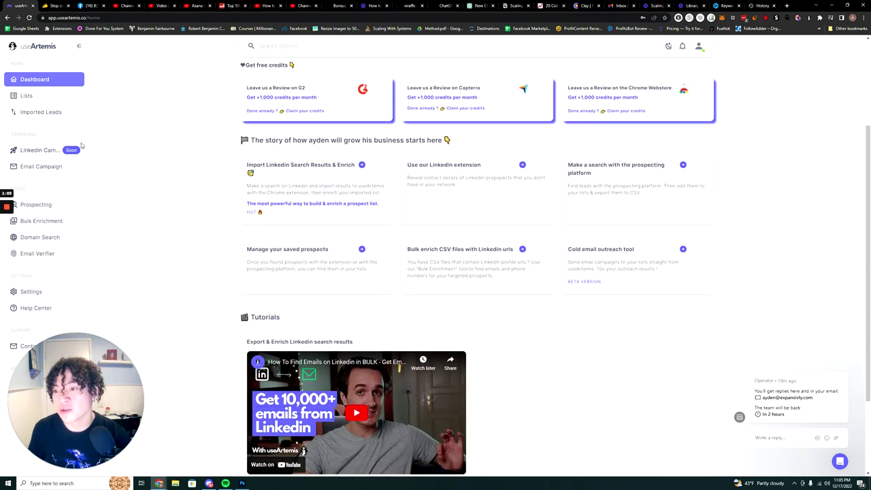
{"action": "scroll", "coordinate": [80, 110], "scroll_direction": "up", "scroll_amount": 2}
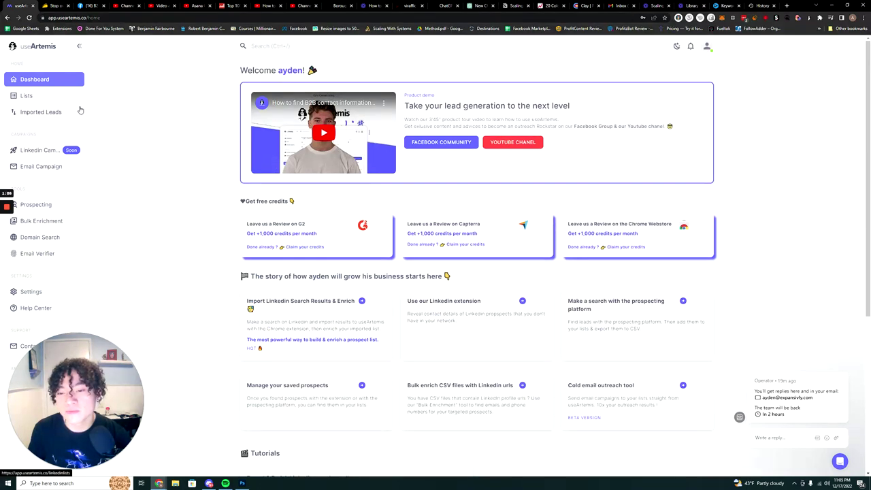
{"action": "left_click", "coordinate": [39, 204]}
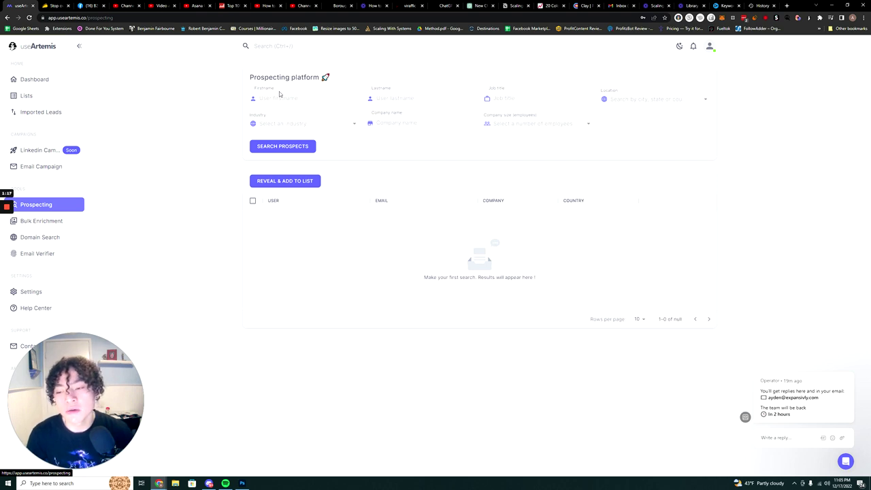
{"action": "left_click", "coordinate": [292, 123]}
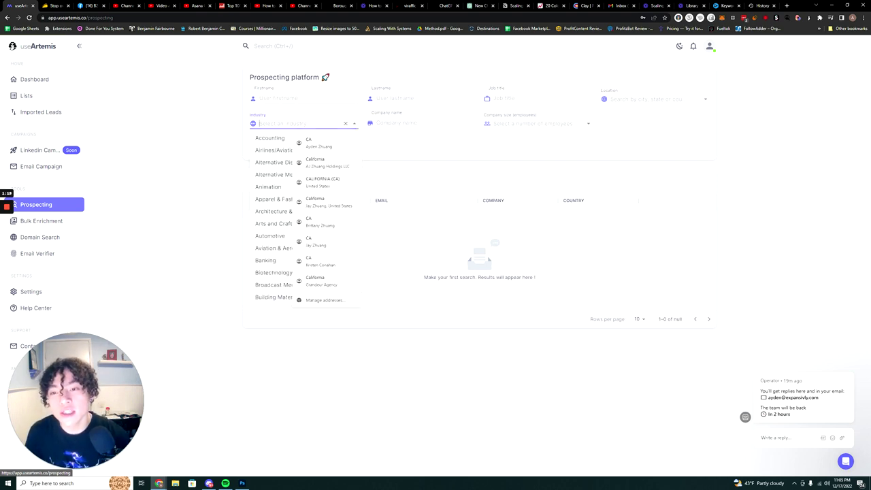
{"action": "type", "text": "denti"}
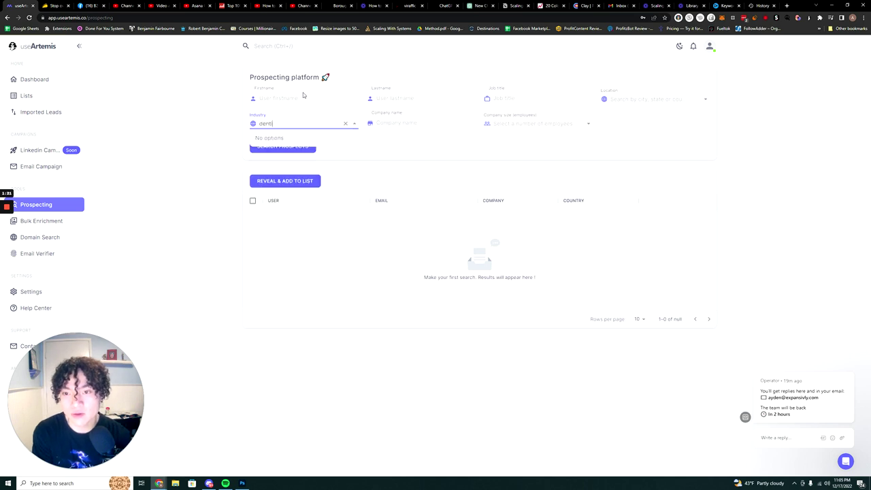
{"action": "key", "text": "BackSpace"}
{"action": "key", "text": "BackSpace"}
{"action": "key", "text": "BackSpace"}
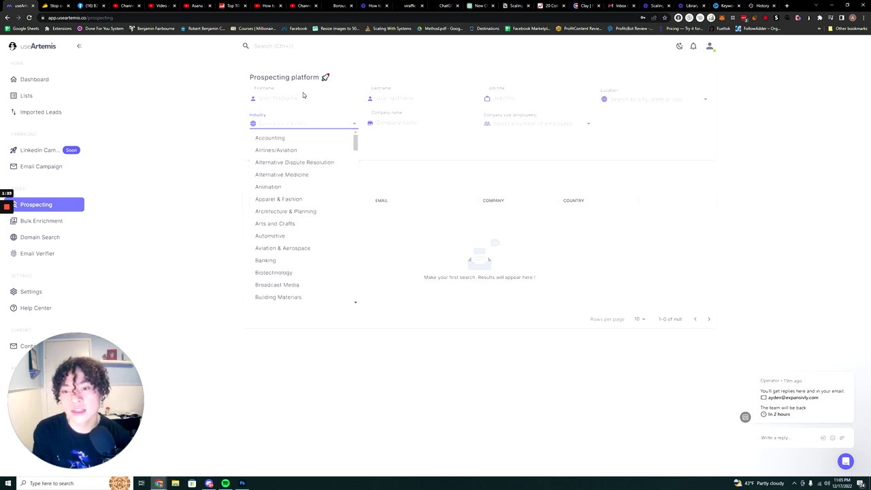
Set the industry filter of the prospect search to Medical Practice.
{"action": "scroll", "coordinate": [298, 171], "scroll_direction": "down", "scroll_amount": 15}
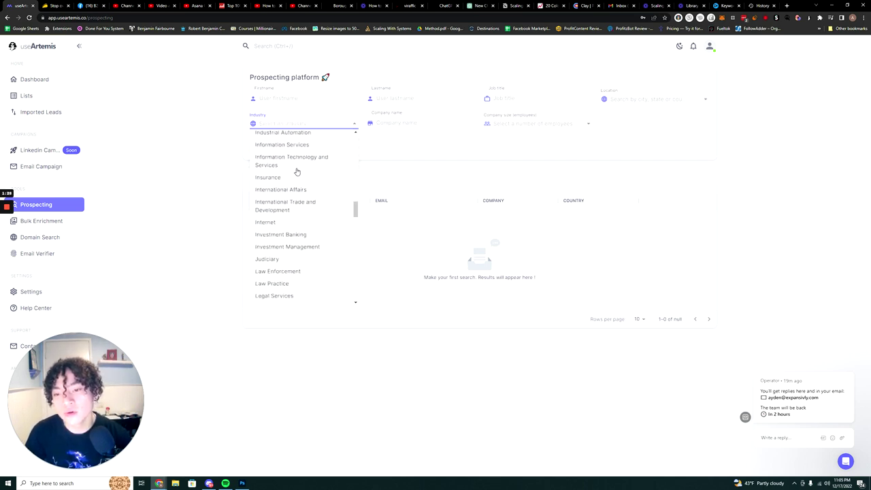
{"action": "scroll", "coordinate": [297, 172], "scroll_direction": "down", "scroll_amount": 5}
{"action": "scroll", "coordinate": [333, 200], "scroll_direction": "up", "scroll_amount": 4}
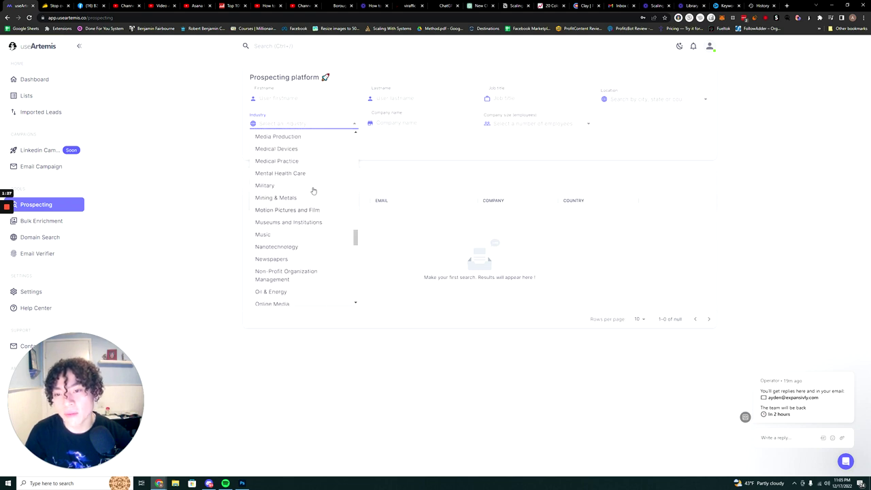
{"action": "left_click", "coordinate": [303, 203]}
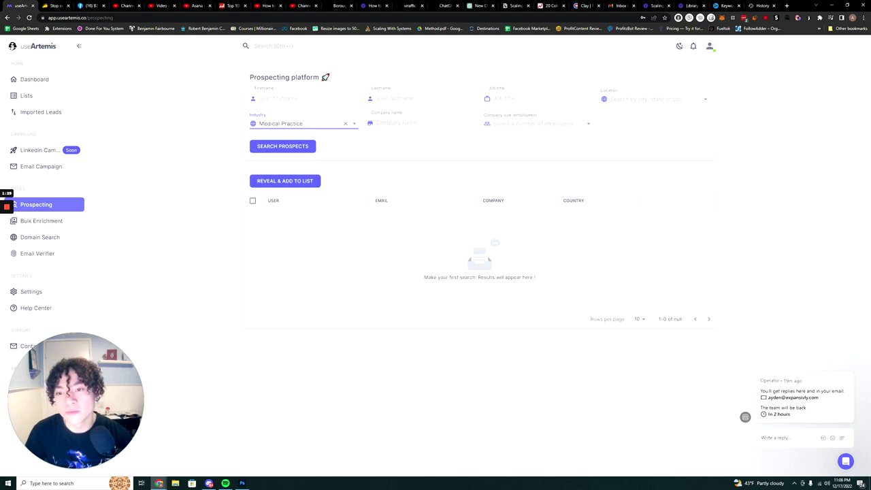
{"action": "left_click", "coordinate": [226, 125]}
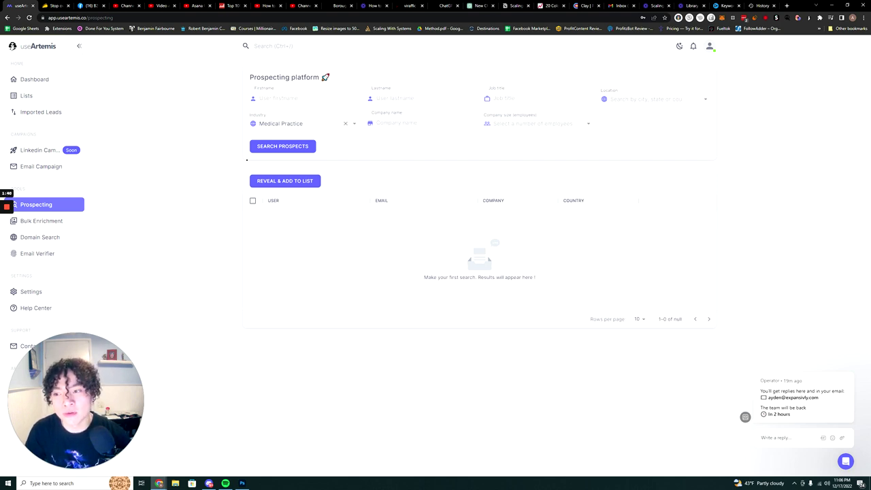
{"action": "left_click", "coordinate": [299, 123]}
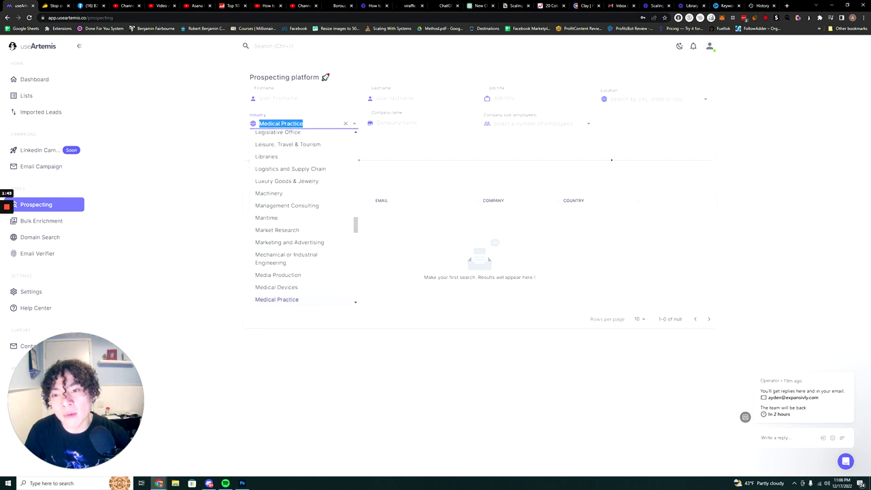
{"action": "left_click", "coordinate": [432, 153]}
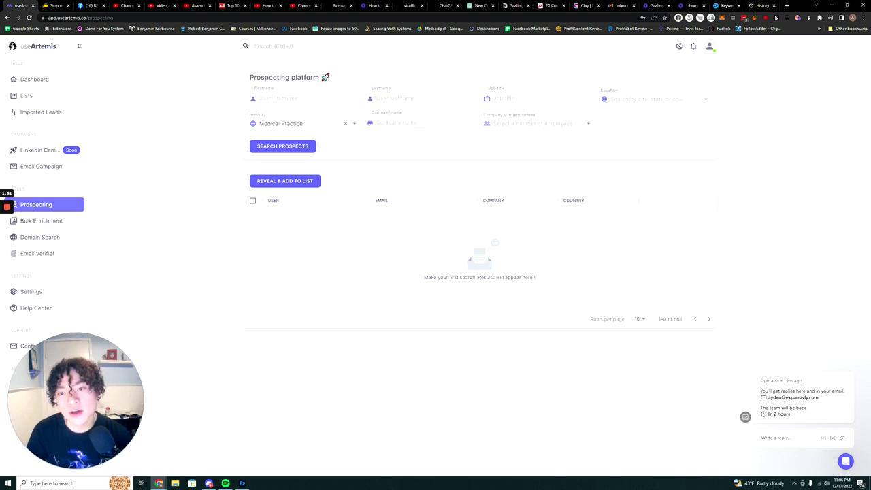
Search for prospects with the location "united states" and the job title "dentist".
{"action": "left_click", "coordinate": [647, 99]}
{"action": "type", "text": "united states"}
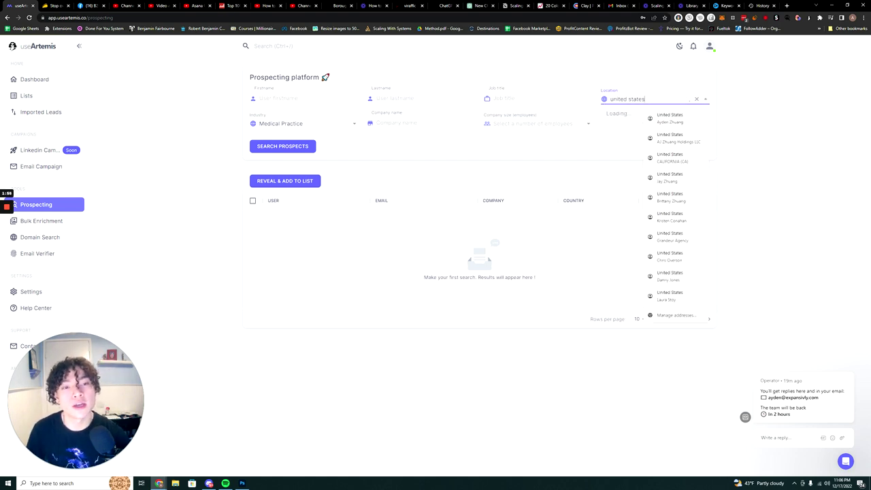
{"action": "left_click", "coordinate": [558, 100]}
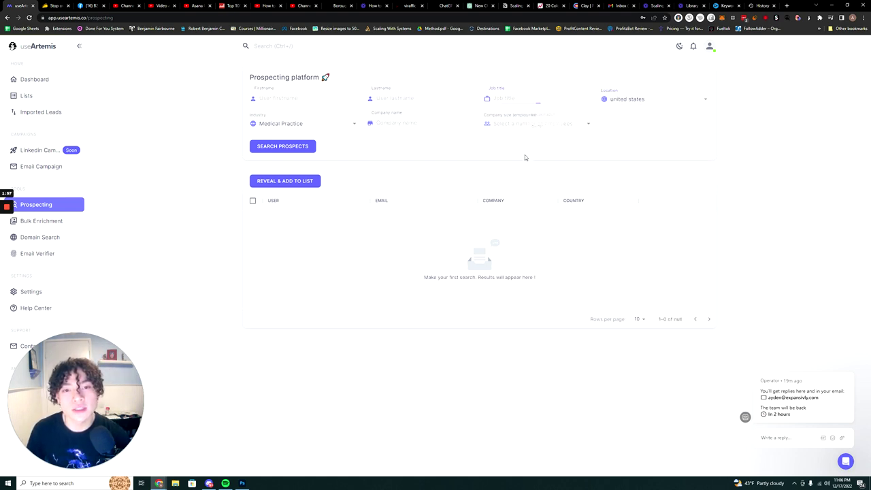
{"action": "type", "text": "ce"}
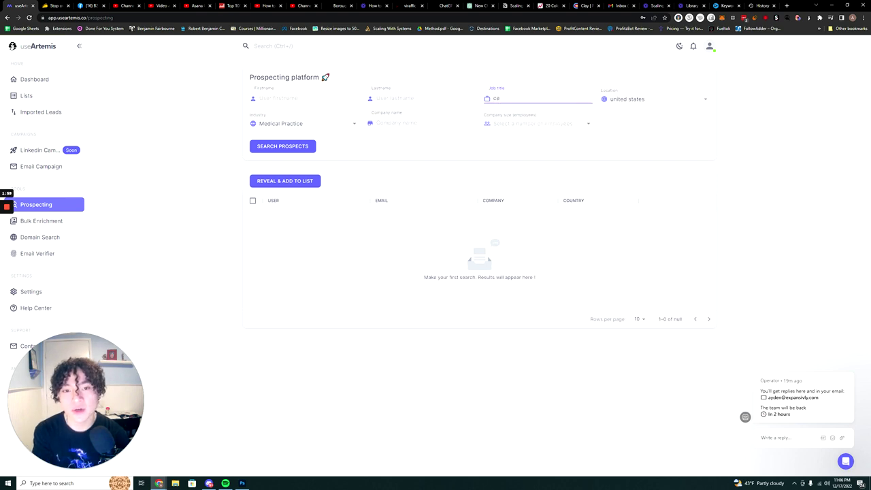
{"action": "type", "text": "o"}
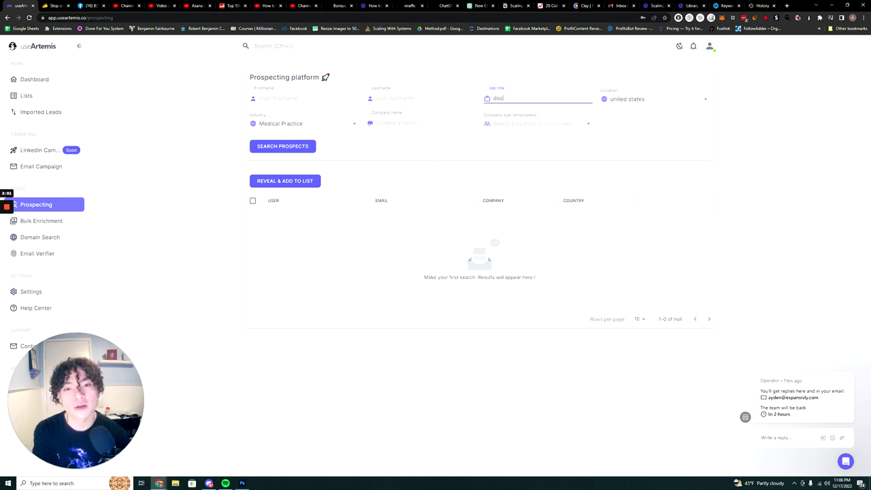
{"action": "type", "text": "dentist"}
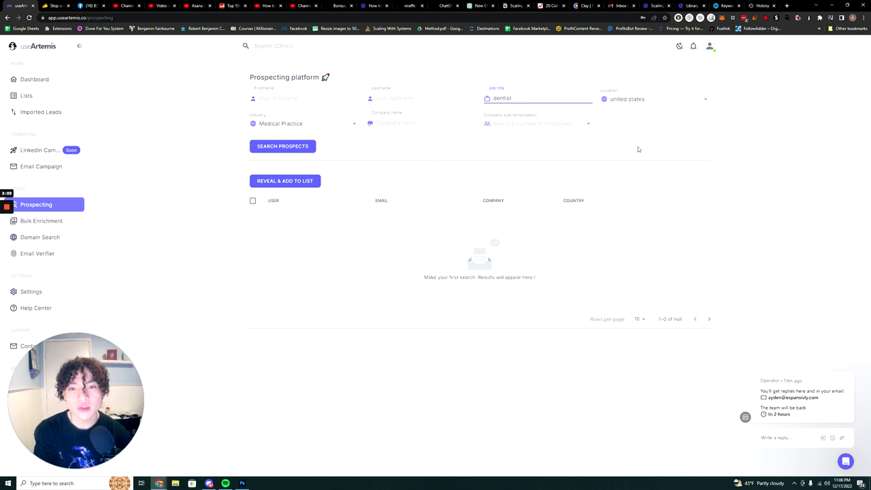
{"action": "left_click", "coordinate": [464, 109]}
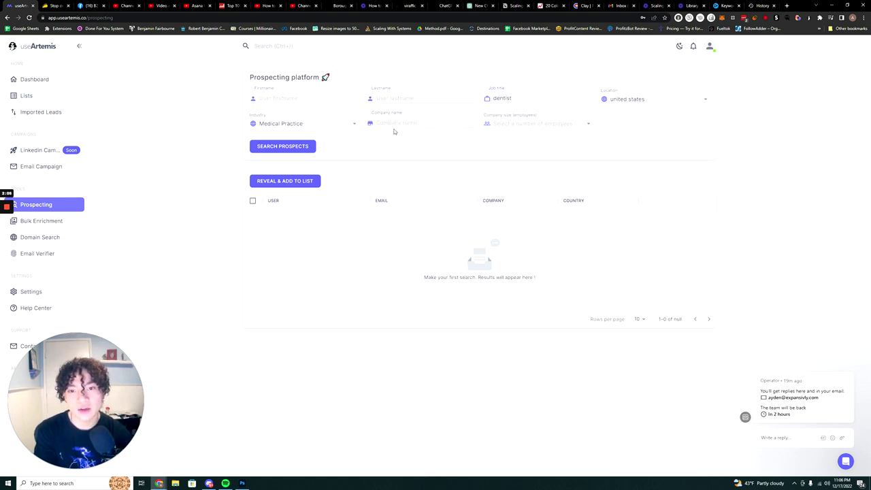
{"action": "left_click", "coordinate": [282, 146]}
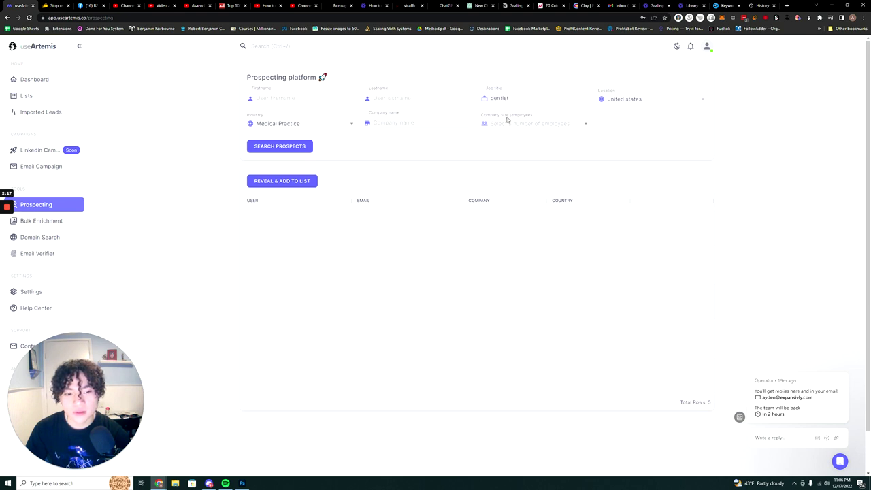
Examine the prospect results, including their emails, phone numbers, companies, social profiles and the total number found.
{"action": "scroll", "coordinate": [370, 163], "scroll_direction": "down", "scroll_amount": 1}
{"action": "scroll", "coordinate": [406, 205], "scroll_direction": "up", "scroll_amount": 1}
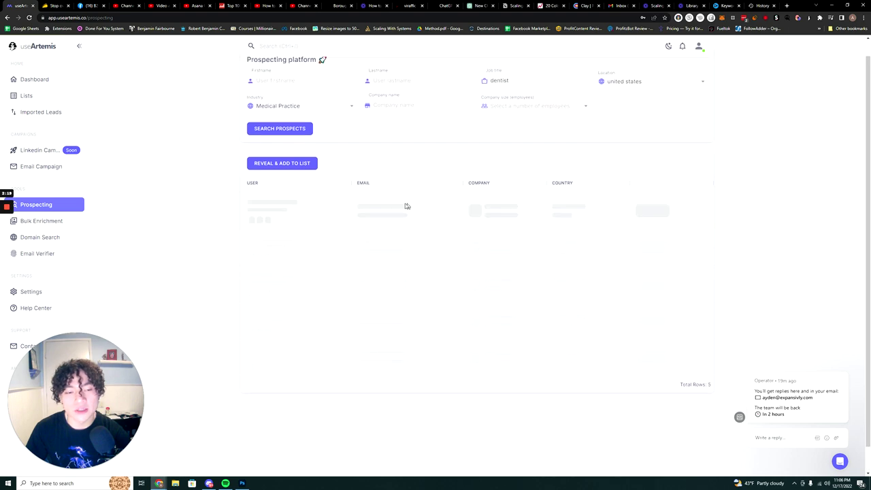
{"action": "scroll", "coordinate": [490, 197], "scroll_direction": "down", "scroll_amount": 1}
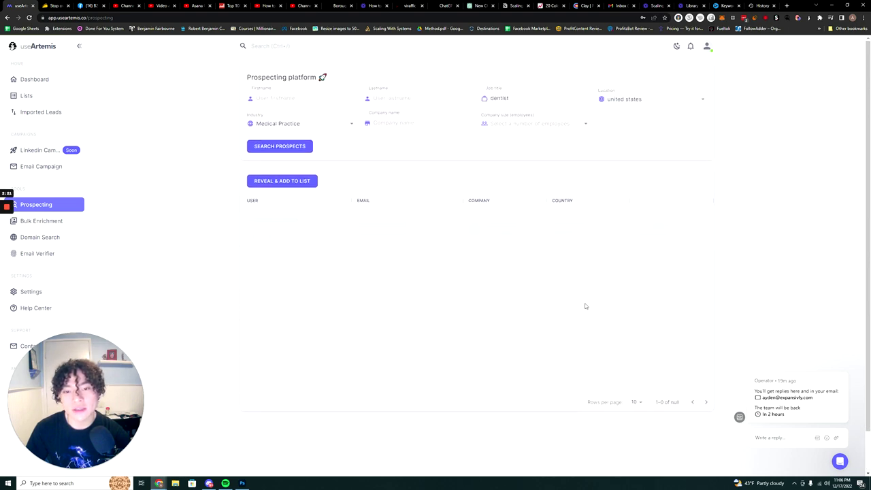
{"action": "scroll", "coordinate": [637, 332], "scroll_direction": "down", "scroll_amount": 5}
{"action": "scroll", "coordinate": [535, 330], "scroll_direction": "up", "scroll_amount": 2}
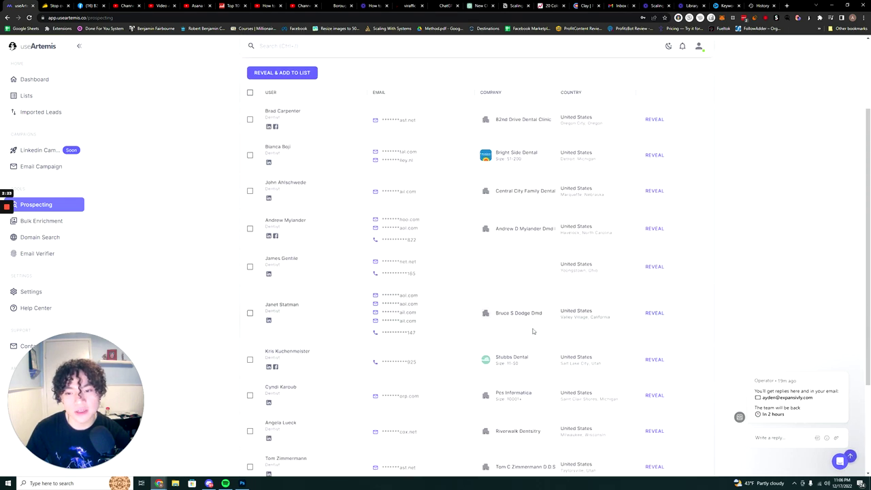
{"action": "scroll", "coordinate": [460, 258], "scroll_direction": "down", "scroll_amount": 3}
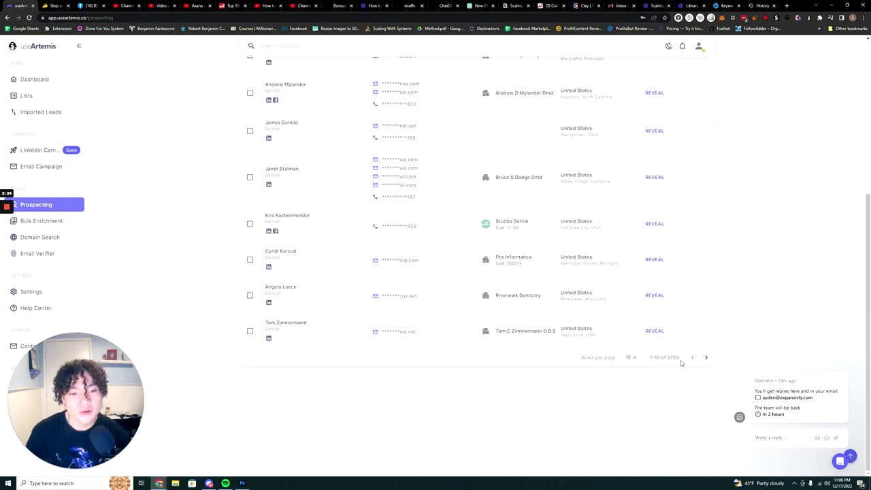
{"action": "scroll", "coordinate": [342, 346], "scroll_direction": "up", "scroll_amount": 1}
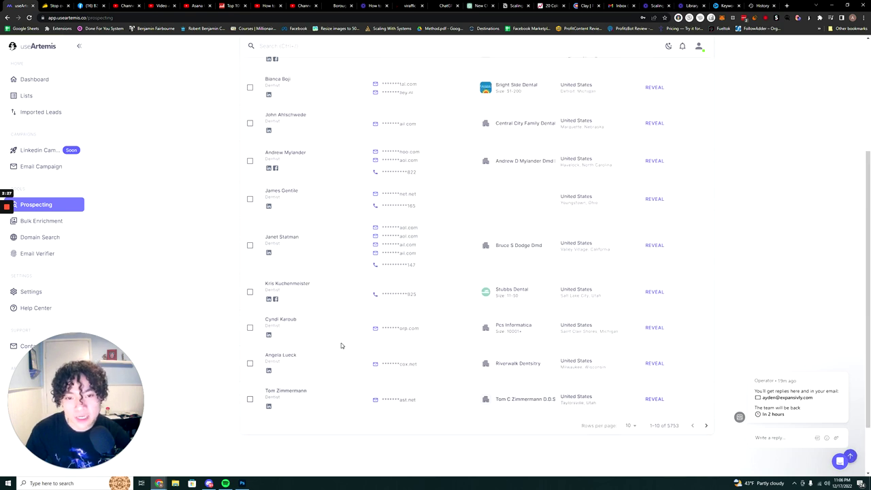
{"action": "scroll", "coordinate": [341, 345], "scroll_direction": "up", "scroll_amount": 2}
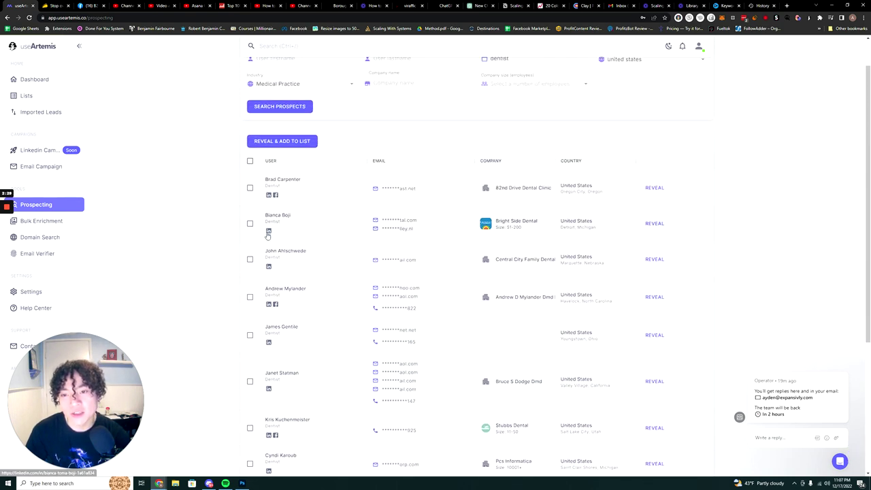
{"action": "scroll", "coordinate": [647, 395], "scroll_direction": "down", "scroll_amount": 2}
{"action": "scroll", "coordinate": [307, 186], "scroll_direction": "up", "scroll_amount": 3}
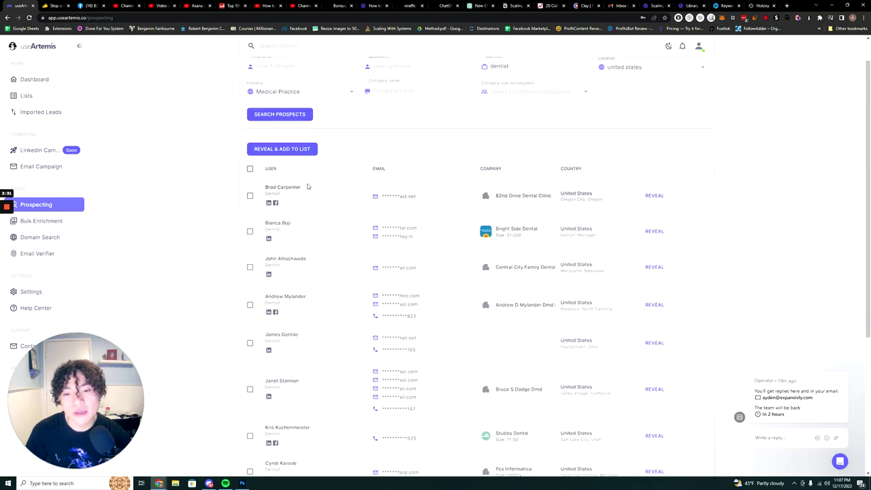
{"action": "scroll", "coordinate": [320, 171], "scroll_direction": "down", "scroll_amount": 3}
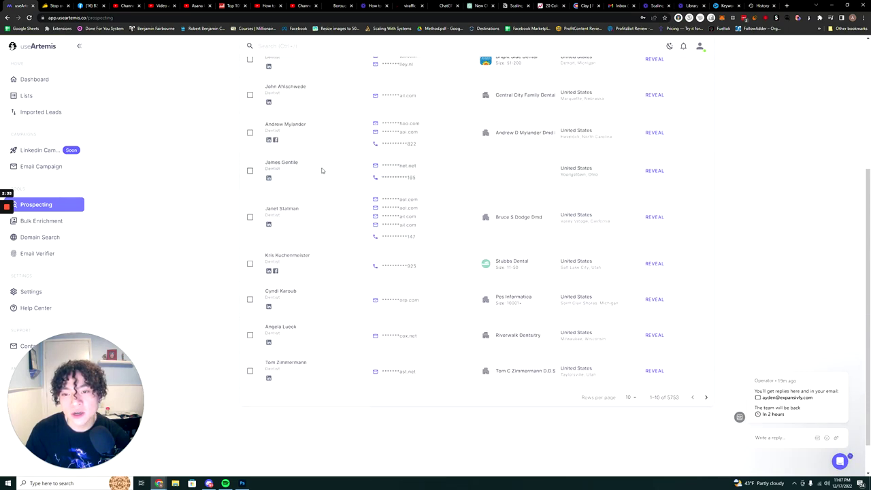
Check the account's credits and email usage, and return to the prospect results.
{"action": "scroll", "coordinate": [398, 121], "scroll_direction": "up", "scroll_amount": 2}
{"action": "left_click", "coordinate": [699, 47]}
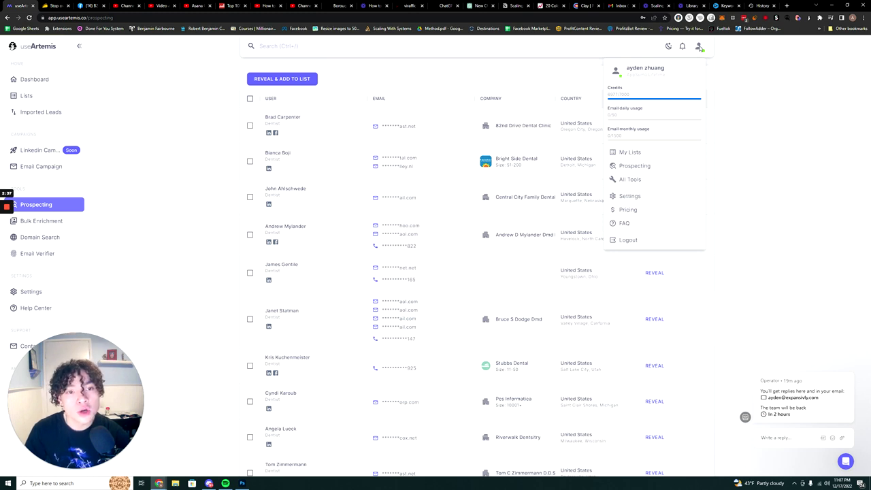
{"action": "scroll", "coordinate": [304, 143], "scroll_direction": "down", "scroll_amount": 3}
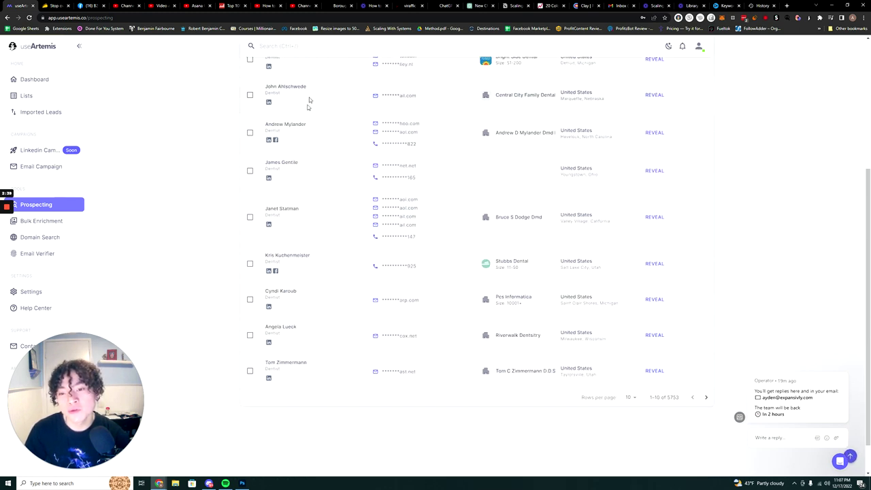
Show 30 prospects per page in the dentist search results.
{"action": "scroll", "coordinate": [342, 243], "scroll_direction": "down", "scroll_amount": 1}
{"action": "scroll", "coordinate": [359, 253], "scroll_direction": "up", "scroll_amount": 3}
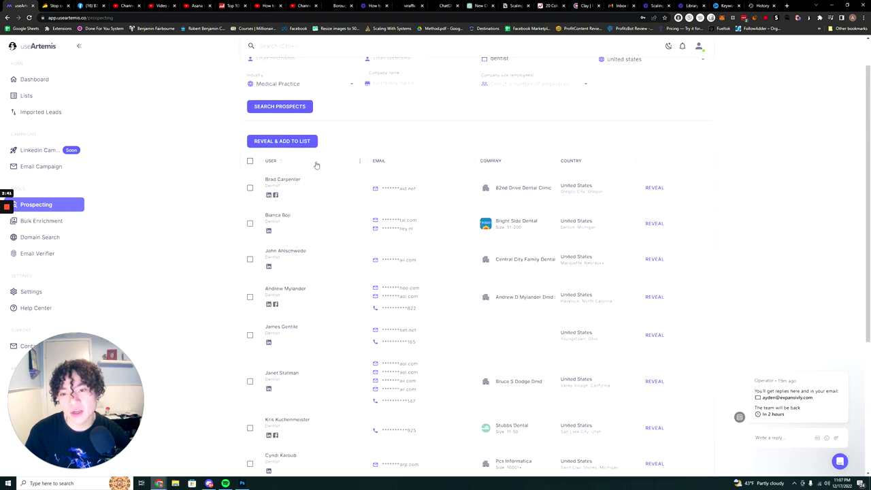
{"action": "scroll", "coordinate": [315, 165], "scroll_direction": "down", "scroll_amount": 3}
{"action": "left_click", "coordinate": [631, 392]}
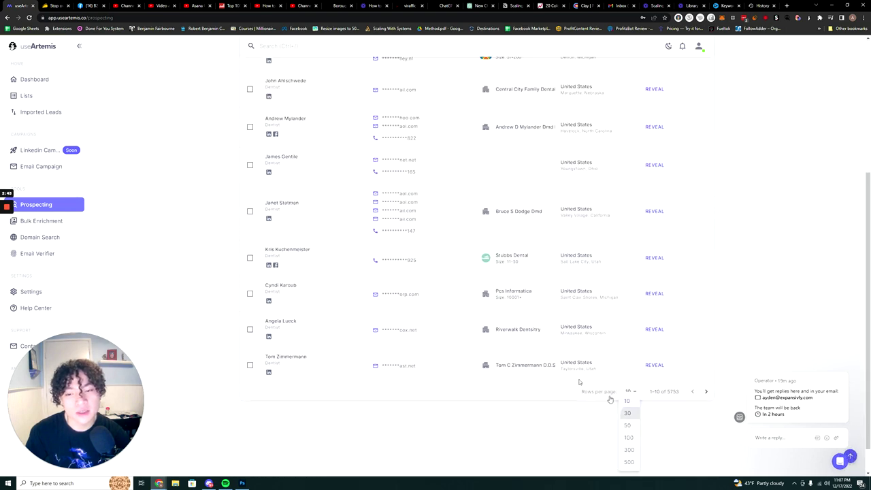
{"action": "left_click", "coordinate": [627, 413]}
{"action": "scroll", "coordinate": [356, 251], "scroll_direction": "up", "scroll_amount": 3}
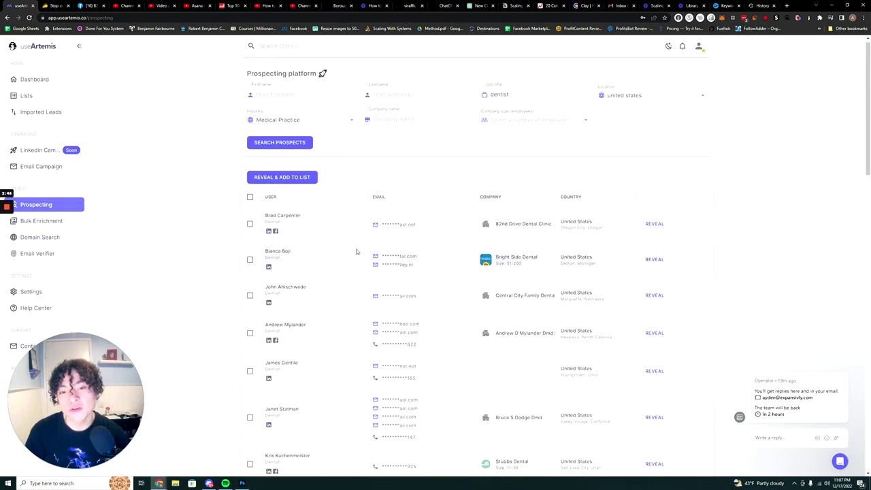
Select all 30 prospects on the page and start revealing and adding them to a list.
{"action": "left_click", "coordinate": [249, 197]}
{"action": "scroll", "coordinate": [369, 272], "scroll_direction": "down", "scroll_amount": 10}
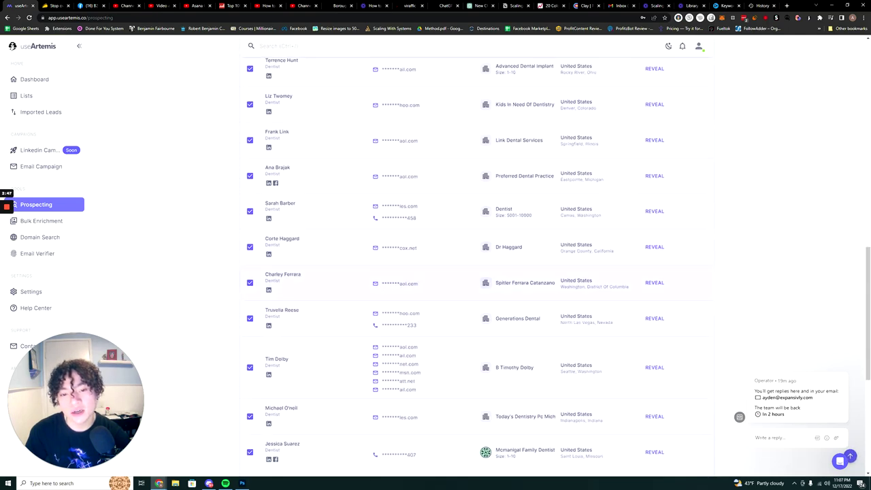
{"action": "scroll", "coordinate": [389, 268], "scroll_direction": "up", "scroll_amount": 10}
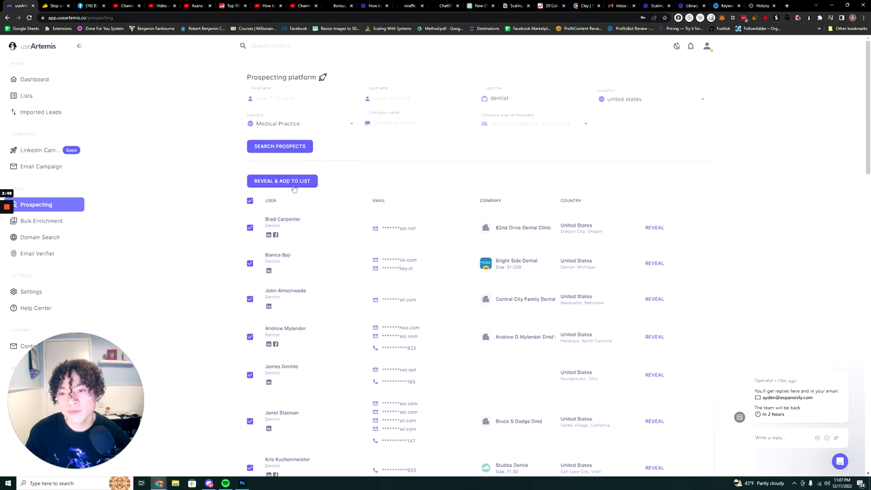
{"action": "left_click", "coordinate": [293, 184]}
{"action": "left_click", "coordinate": [273, 227]}
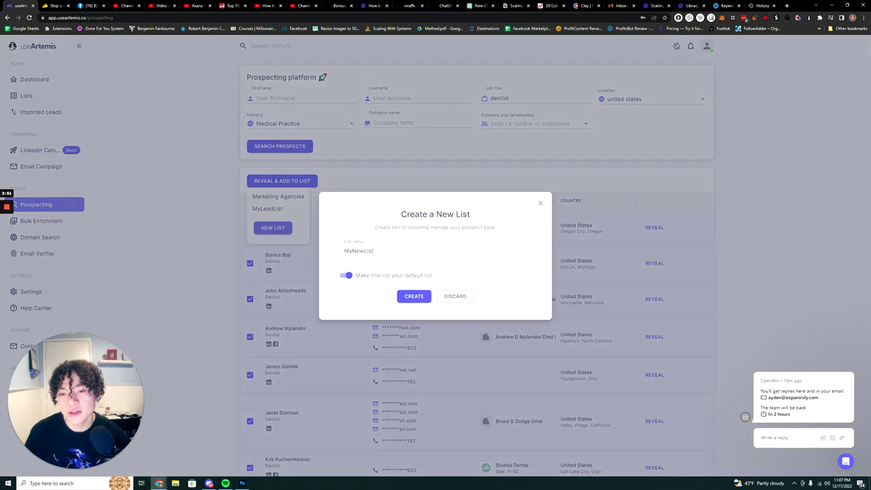
{"action": "double_click", "coordinate": [354, 250]}
{"action": "key", "text": "ctrl+a"}
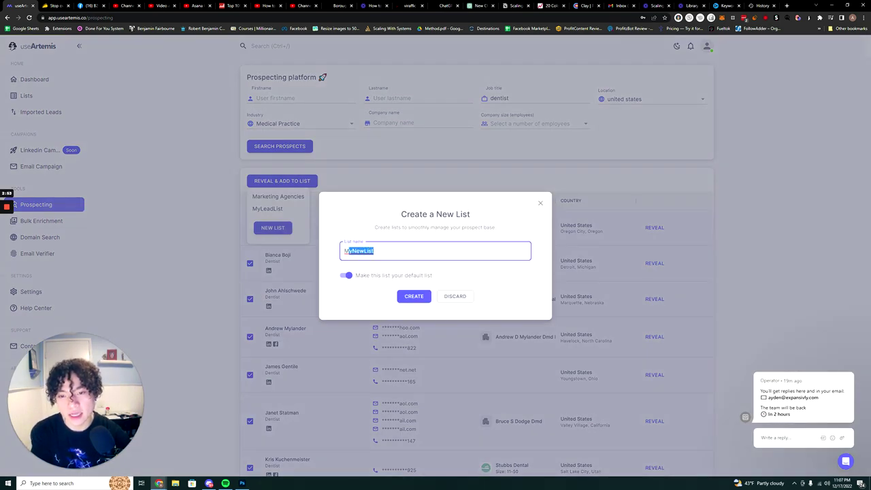
{"action": "type", "text": "Den"}
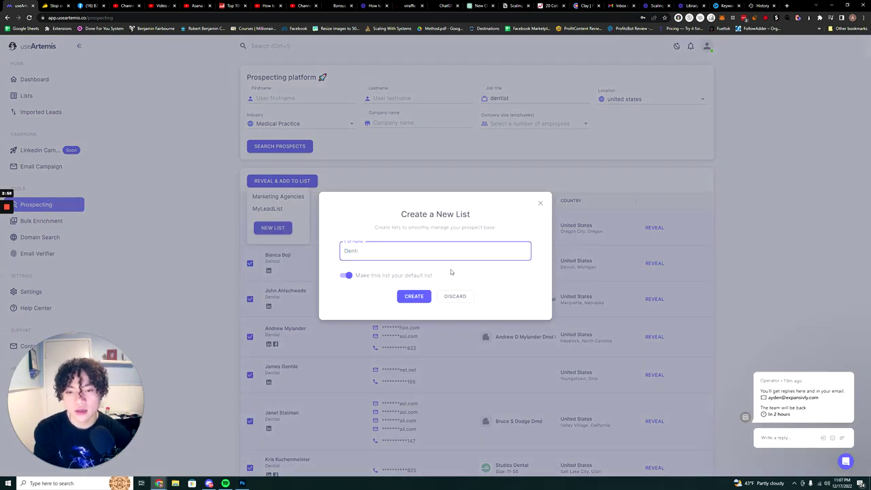
{"action": "type", "text": "tist"}
{"action": "left_click", "coordinate": [541, 203]}
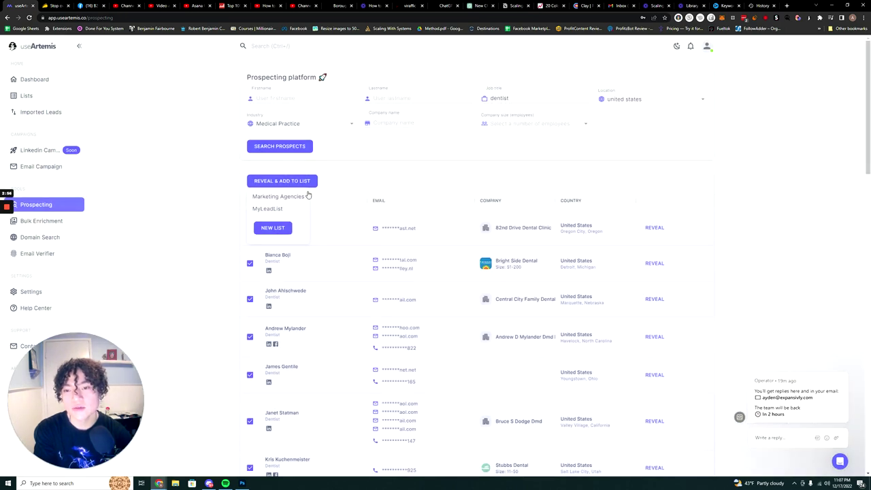
Create a new list named "Dentists" without making it the default, and reveal the selected prospects into that list.
{"action": "left_click", "coordinate": [273, 228]}
{"action": "key", "text": "ctrl+a"}
{"action": "type", "text": "Dentists"}
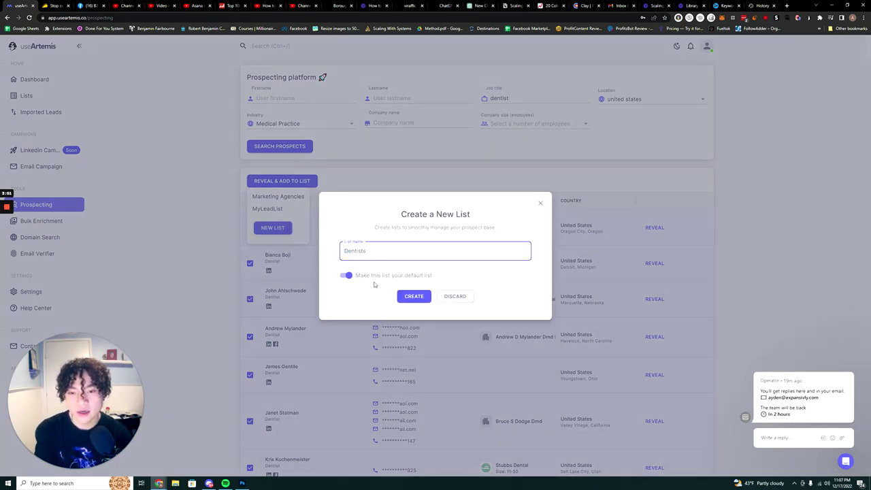
{"action": "left_click", "coordinate": [347, 275]}
{"action": "left_click", "coordinate": [414, 298]}
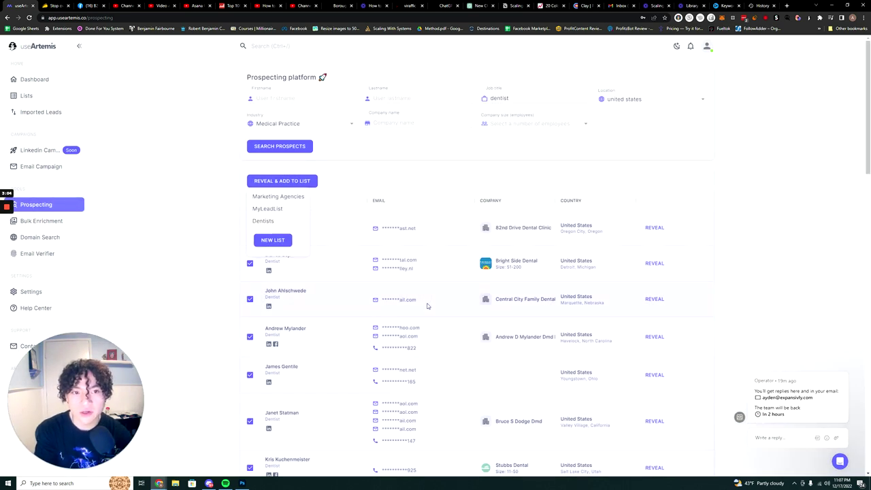
{"action": "left_click", "coordinate": [262, 220]}
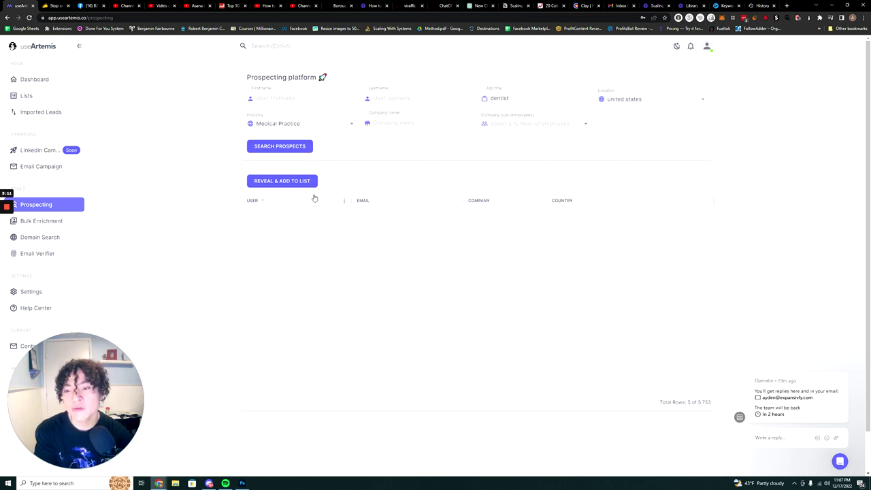
{"action": "scroll", "coordinate": [317, 195], "scroll_direction": "down", "scroll_amount": 5}
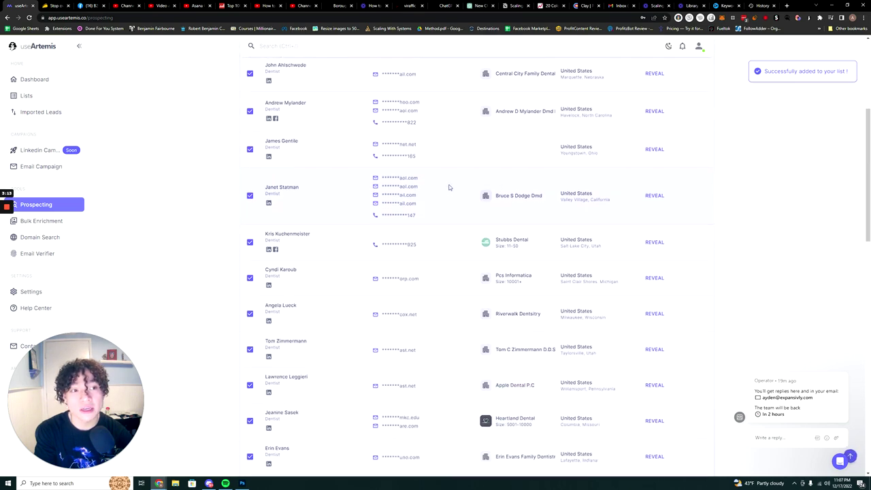
Open the Dentists list from the lead lists and show 30 leads per page.
{"action": "left_click", "coordinate": [55, 96]}
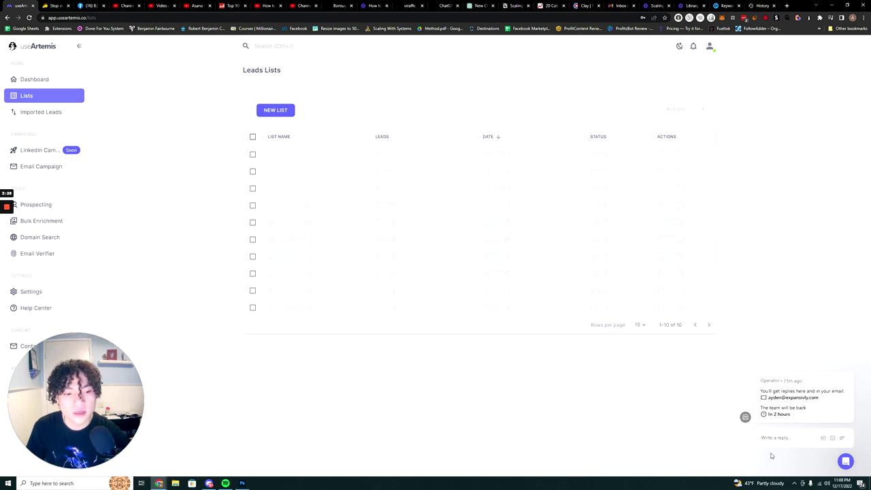
{"action": "left_click", "coordinate": [848, 462]}
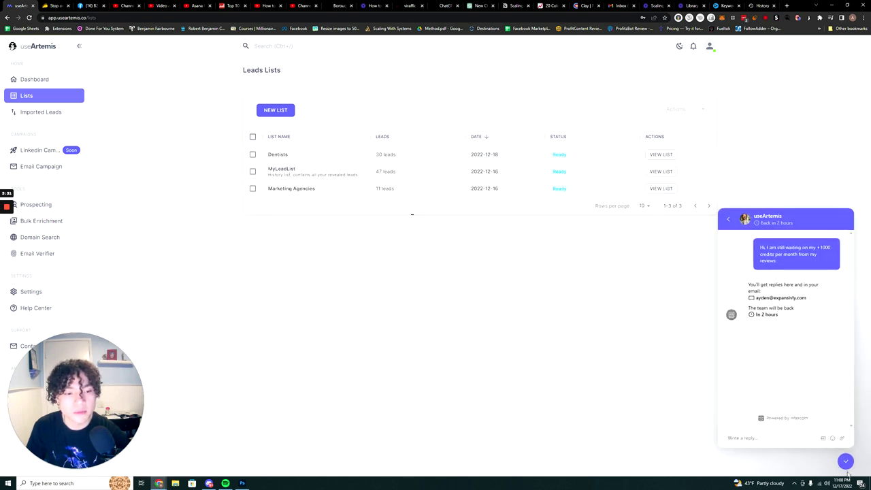
{"action": "left_click", "coordinate": [668, 154]}
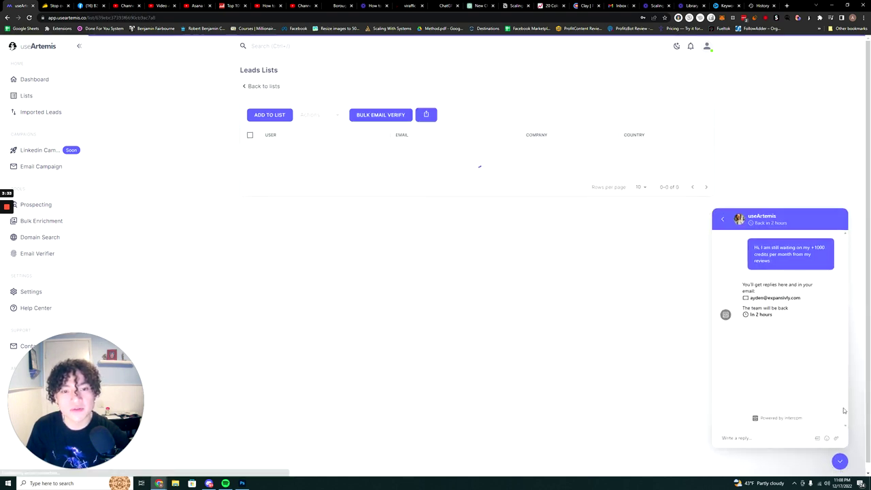
{"action": "left_click", "coordinate": [842, 464]}
{"action": "scroll", "coordinate": [476, 235], "scroll_direction": "down", "scroll_amount": 3}
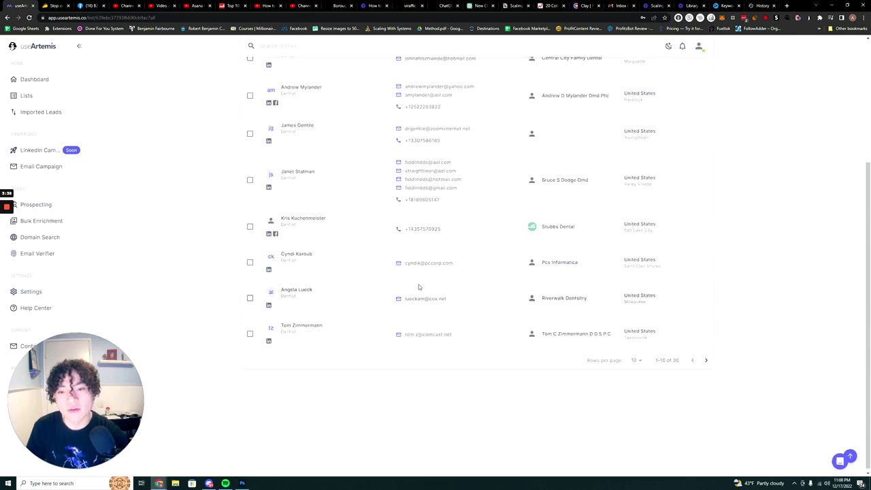
{"action": "left_click", "coordinate": [636, 358]}
{"action": "left_click", "coordinate": [637, 386]}
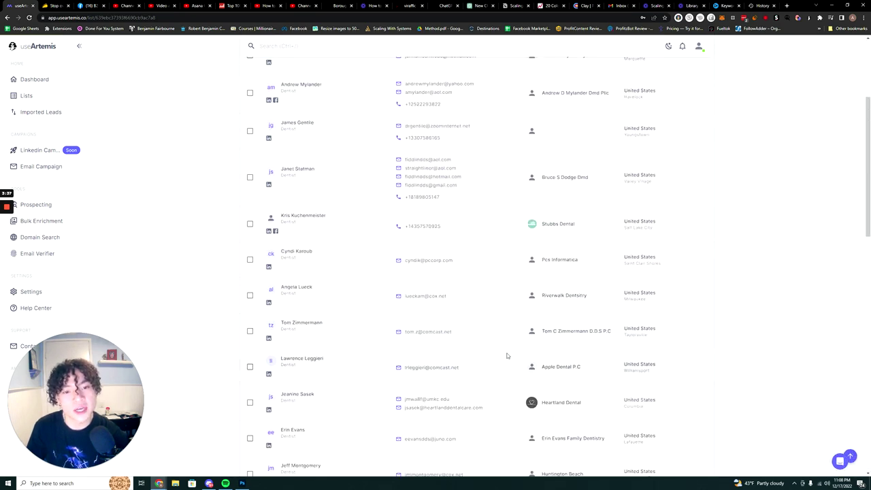
Select all leads in the Dentists list and run a bulk email verification on them.
{"action": "scroll", "coordinate": [478, 330], "scroll_direction": "up", "scroll_amount": 3}
{"action": "scroll", "coordinate": [326, 268], "scroll_direction": "down", "scroll_amount": 12}
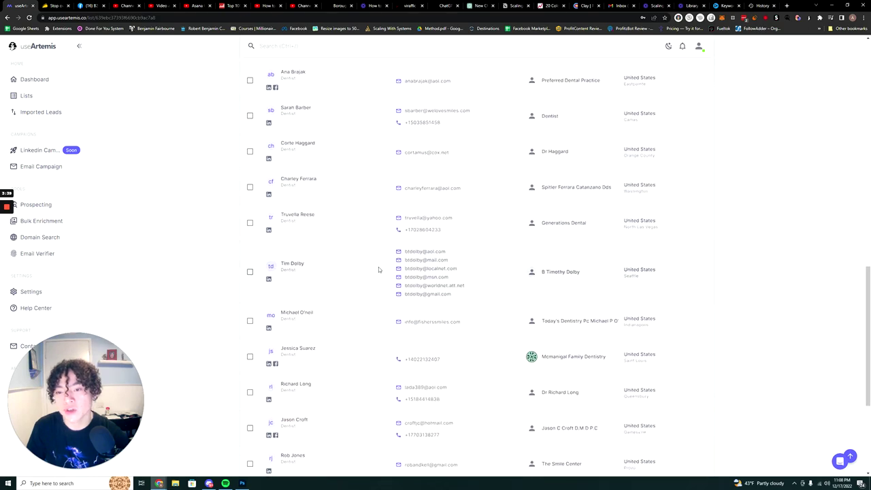
{"action": "scroll", "coordinate": [310, 292], "scroll_direction": "up", "scroll_amount": 6}
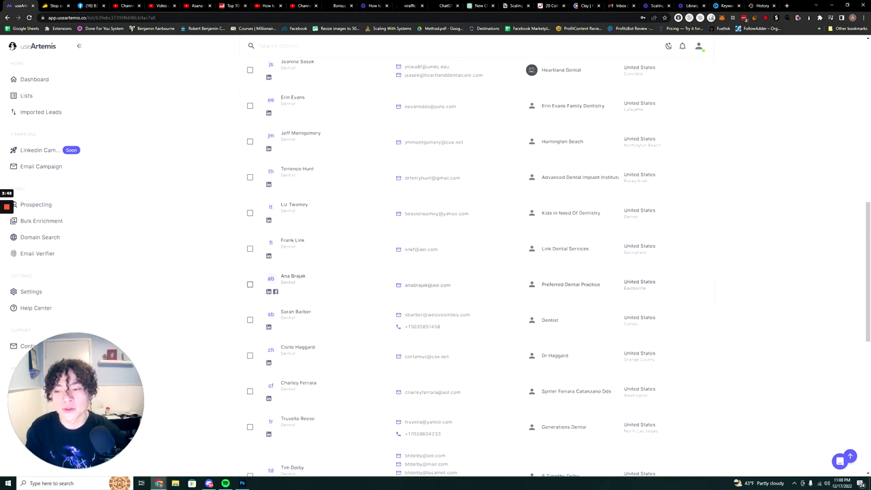
{"action": "scroll", "coordinate": [300, 286], "scroll_direction": "up", "scroll_amount": 5}
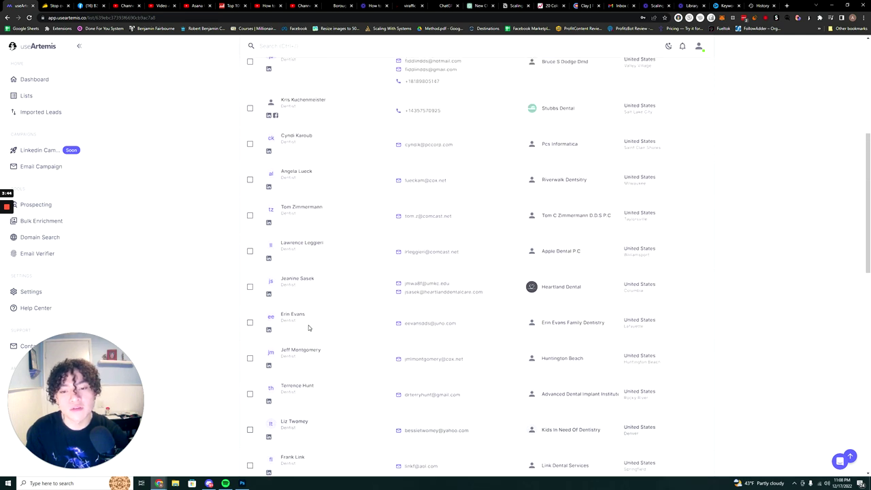
{"action": "scroll", "coordinate": [306, 316], "scroll_direction": "up", "scroll_amount": 3}
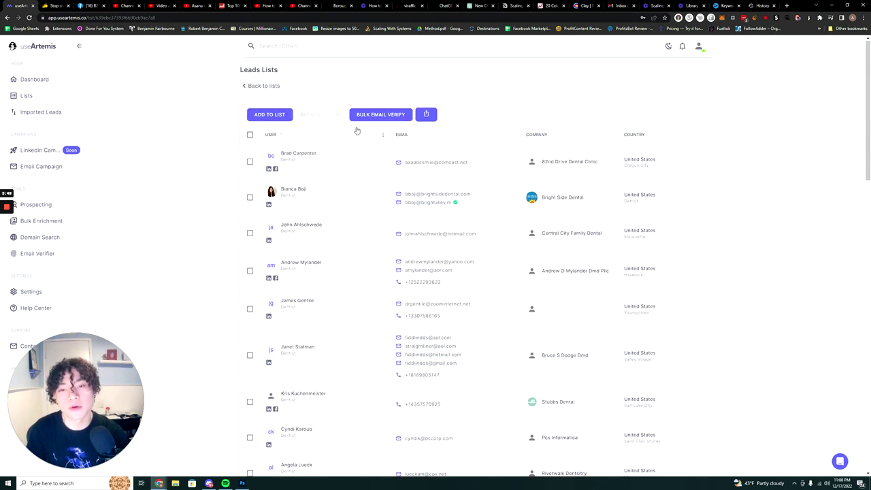
{"action": "left_click", "coordinate": [249, 134]}
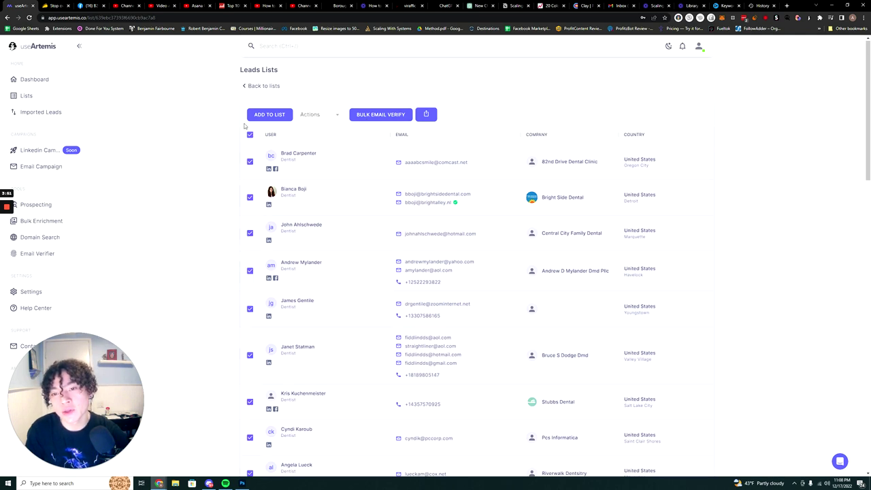
{"action": "left_click", "coordinate": [371, 114]}
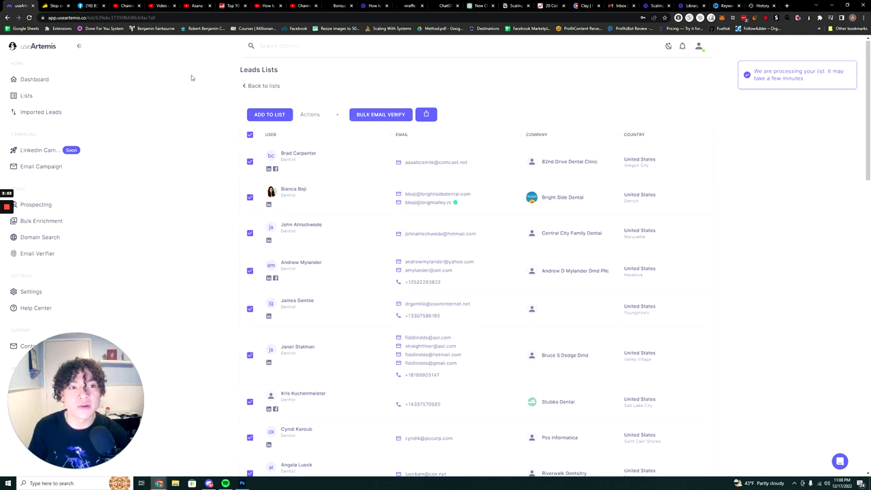
Examine the revealed emails and phone numbers in the Dentists list, and check the list's verification status in the lists overview.
{"action": "scroll", "coordinate": [323, 178], "scroll_direction": "down", "scroll_amount": 3}
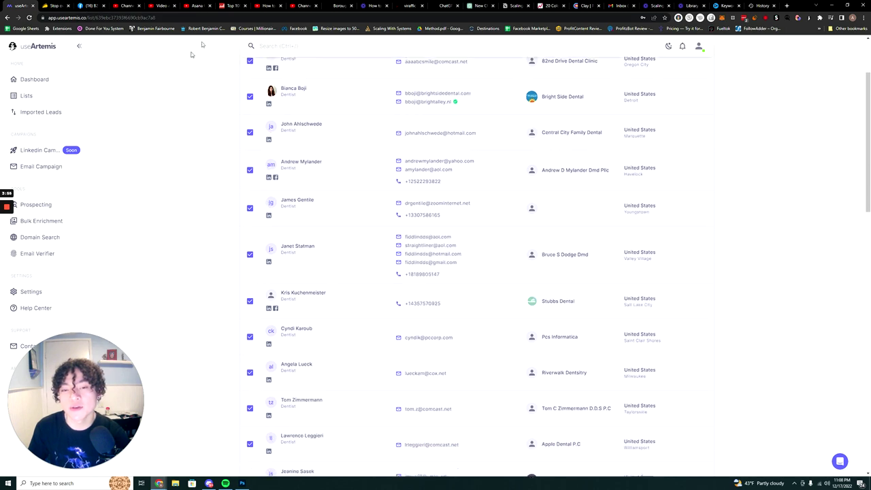
{"action": "scroll", "coordinate": [408, 88], "scroll_direction": "up", "scroll_amount": 2}
{"action": "scroll", "coordinate": [435, 170], "scroll_direction": "down", "scroll_amount": 12}
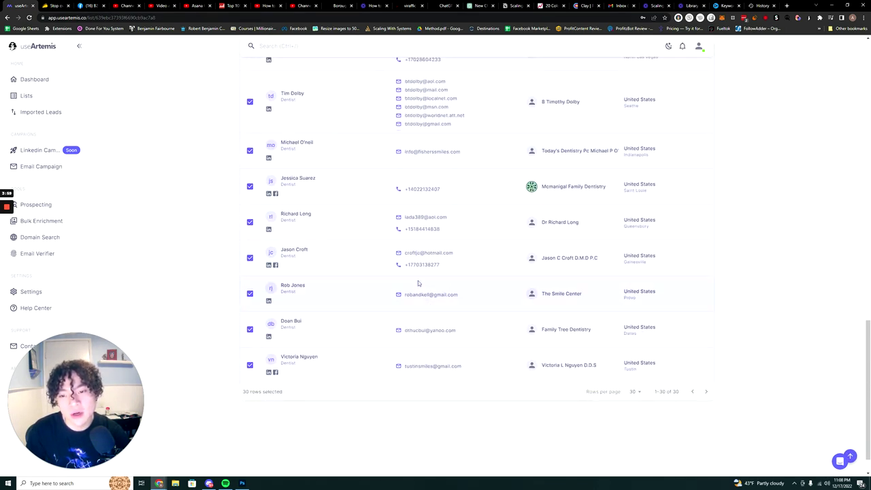
{"action": "scroll", "coordinate": [418, 284], "scroll_direction": "up", "scroll_amount": 1}
{"action": "left_click_drag", "start_coordinate": [475, 403], "coordinate": [398, 140]}
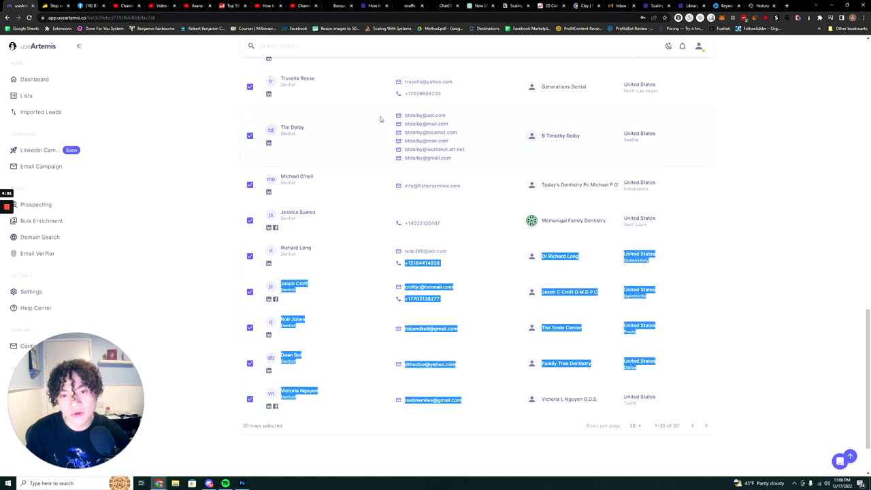
{"action": "left_click", "coordinate": [367, 145]}
{"action": "scroll", "coordinate": [367, 144], "scroll_direction": "up", "scroll_amount": 3}
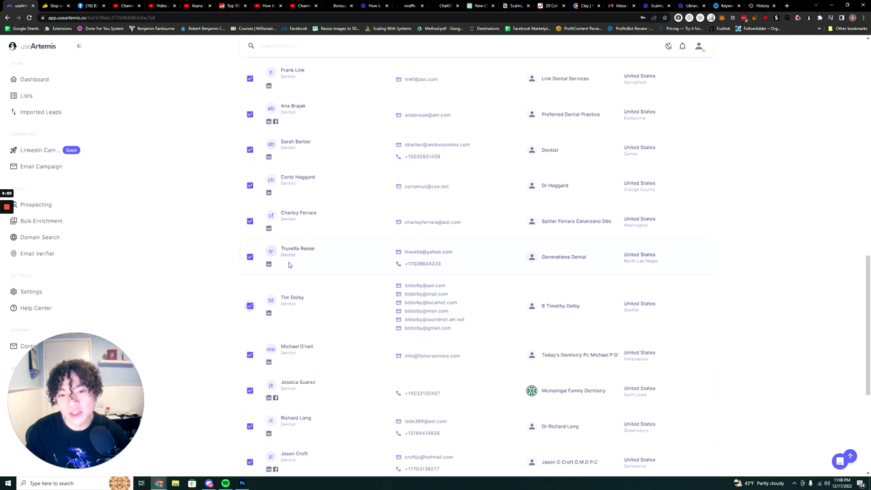
{"action": "scroll", "coordinate": [350, 156], "scroll_direction": "up", "scroll_amount": 10}
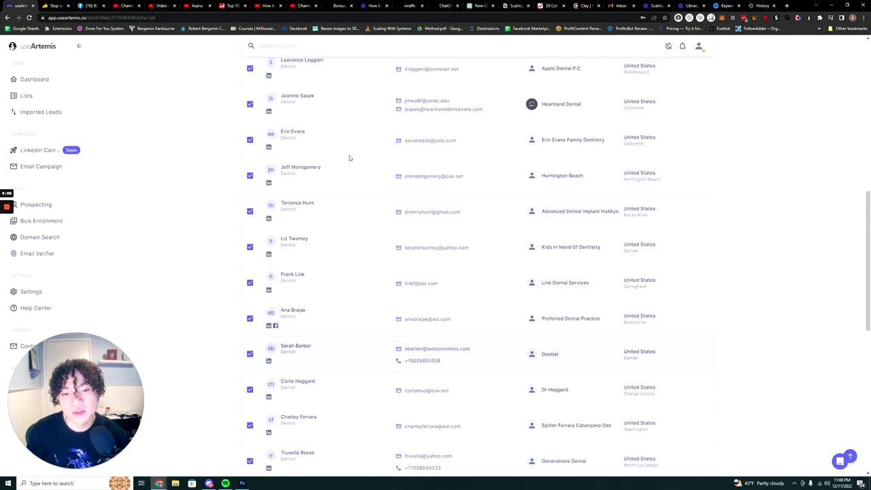
{"action": "scroll", "coordinate": [360, 144], "scroll_direction": "up", "scroll_amount": 5}
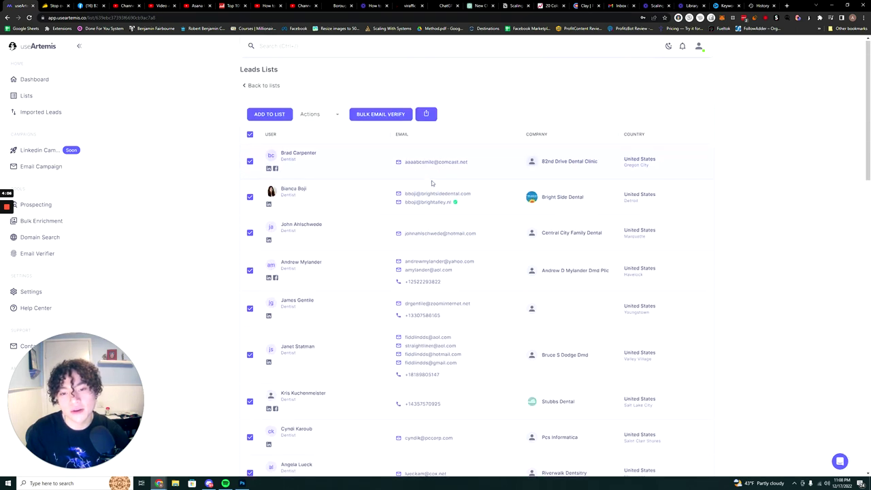
{"action": "scroll", "coordinate": [375, 156], "scroll_direction": "down", "scroll_amount": 10}
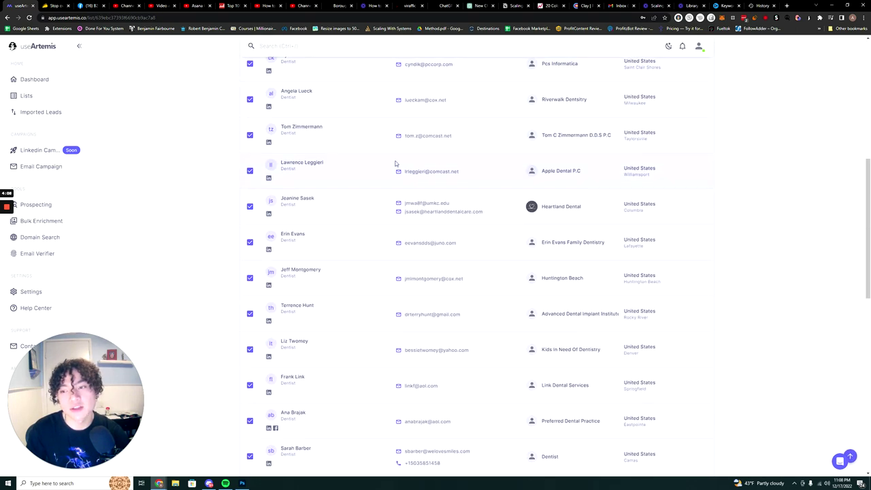
{"action": "left_click", "coordinate": [41, 94]}
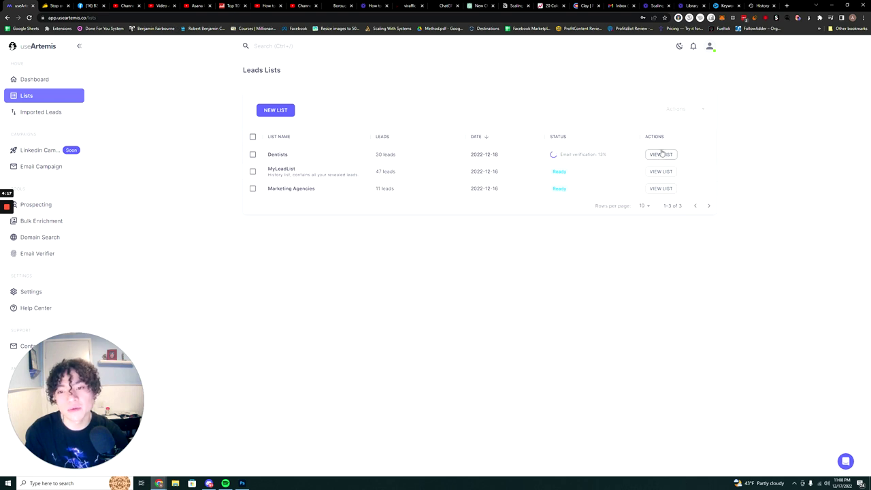
Switch to the browser tab showing the Facebook group settings and load linkedin.com there.
{"action": "left_click", "coordinate": [90, 5]}
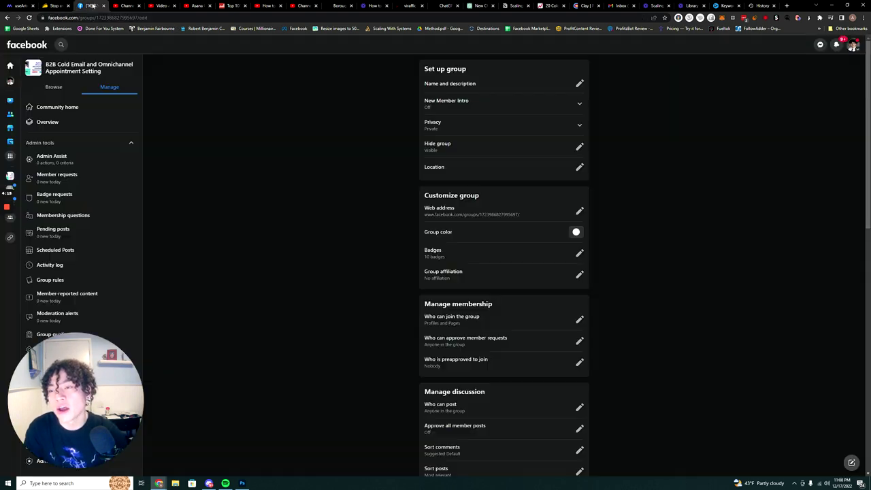
{"action": "left_click", "coordinate": [83, 18]}
{"action": "type", "text": "linkedin.com"}
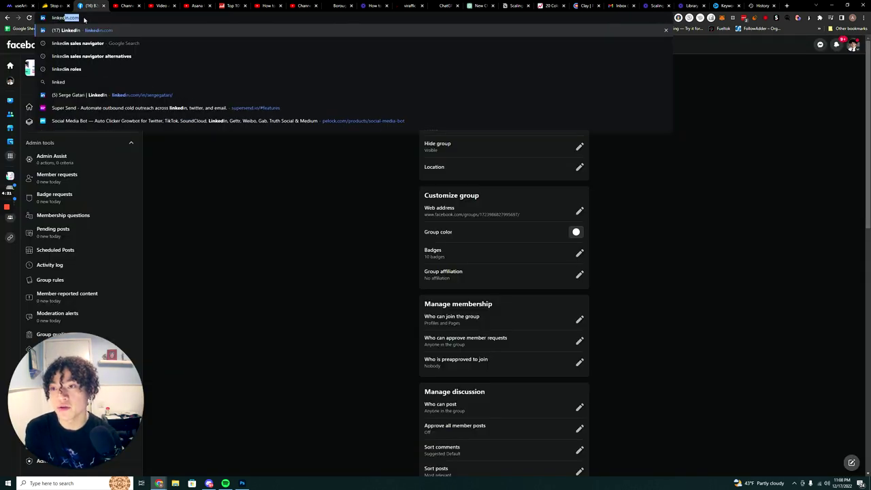
{"action": "key", "text": "Return"}
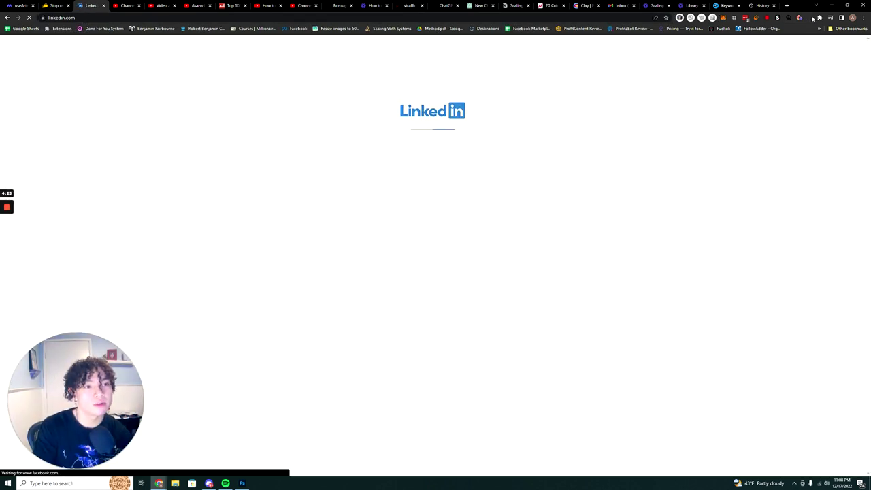
Look through the browser's installed extensions for the useArtemis extension on the LinkedIn page.
{"action": "left_click", "coordinate": [819, 18]}
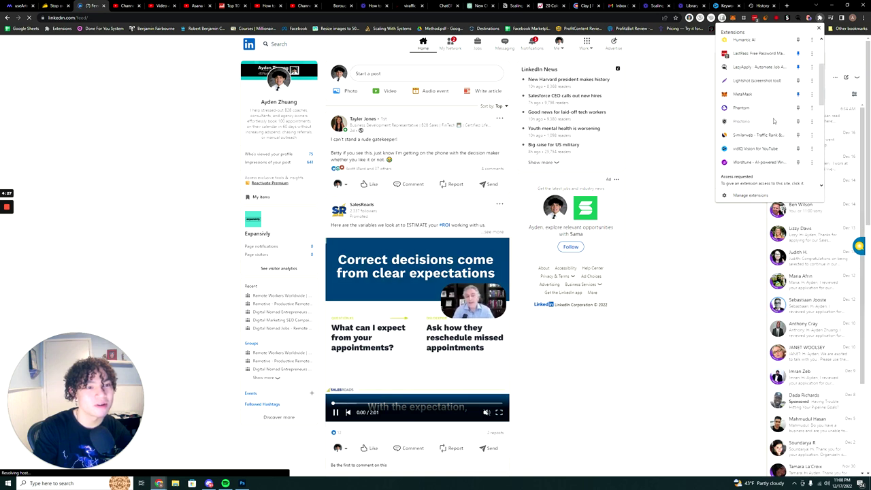
{"action": "scroll", "coordinate": [776, 133], "scroll_direction": "up", "scroll_amount": 3}
{"action": "scroll", "coordinate": [775, 136], "scroll_direction": "down", "scroll_amount": 5}
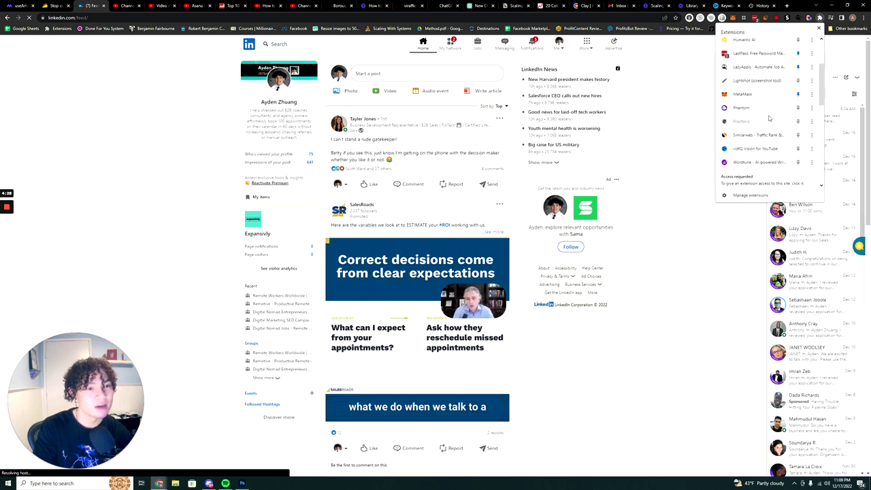
{"action": "scroll", "coordinate": [786, 123], "scroll_direction": "down", "scroll_amount": 3}
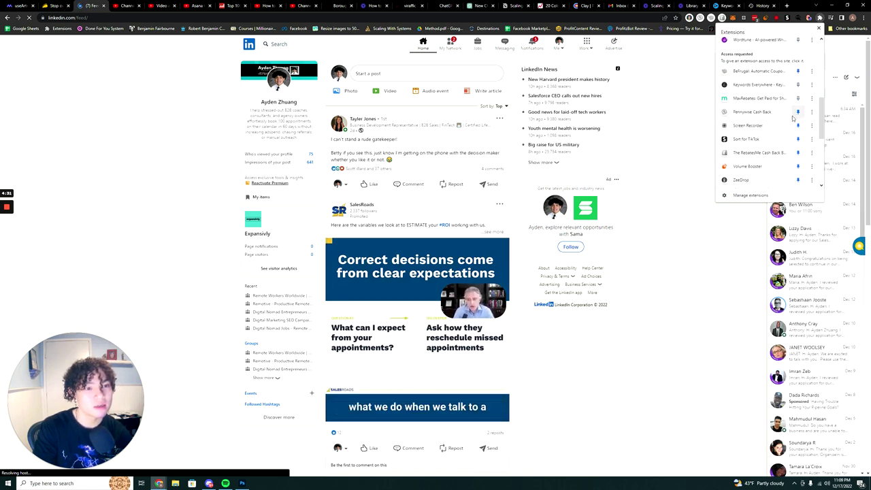
{"action": "scroll", "coordinate": [783, 139], "scroll_direction": "up", "scroll_amount": 8}
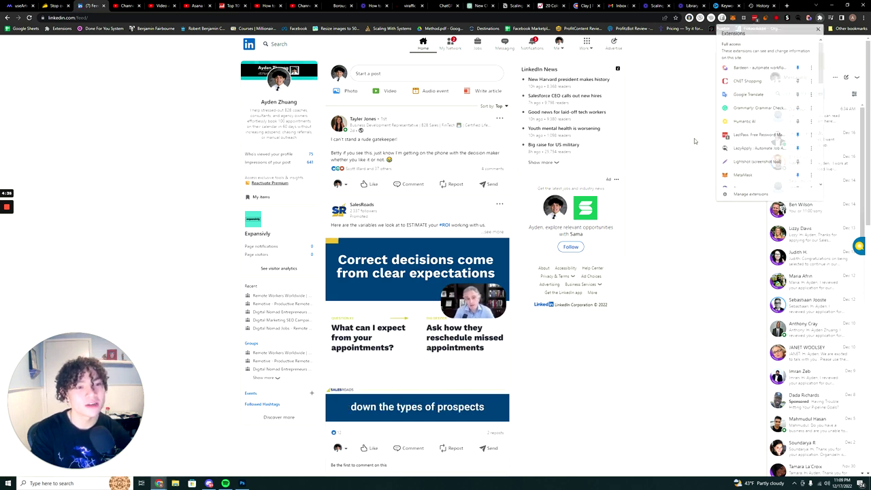
Switch back to useArtemis and look over its dashboard for the LinkedIn extension entry.
{"action": "left_click", "coordinate": [21, 5]}
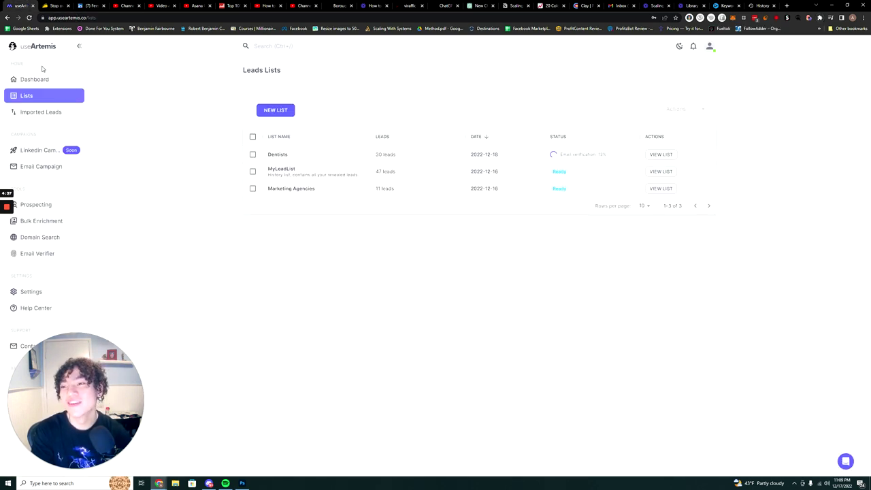
{"action": "left_click", "coordinate": [41, 79]}
{"action": "scroll", "coordinate": [495, 233], "scroll_direction": "down", "scroll_amount": 1}
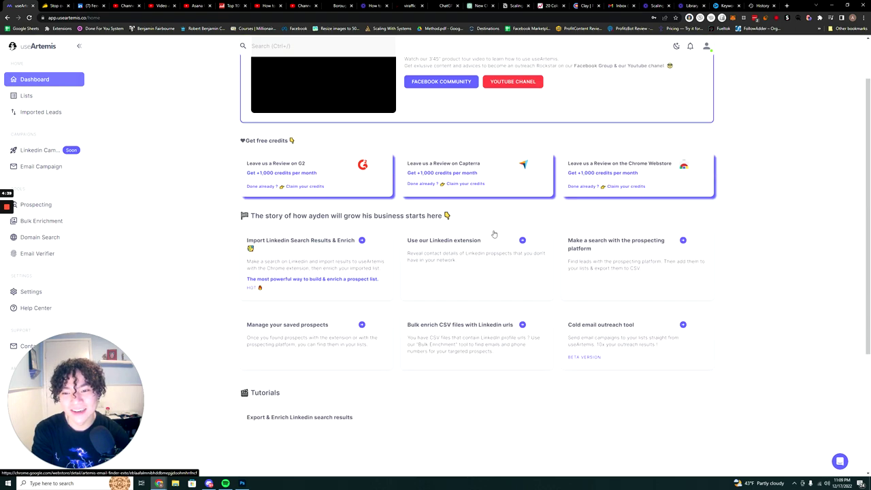
{"action": "scroll", "coordinate": [494, 233], "scroll_direction": "up", "scroll_amount": 1}
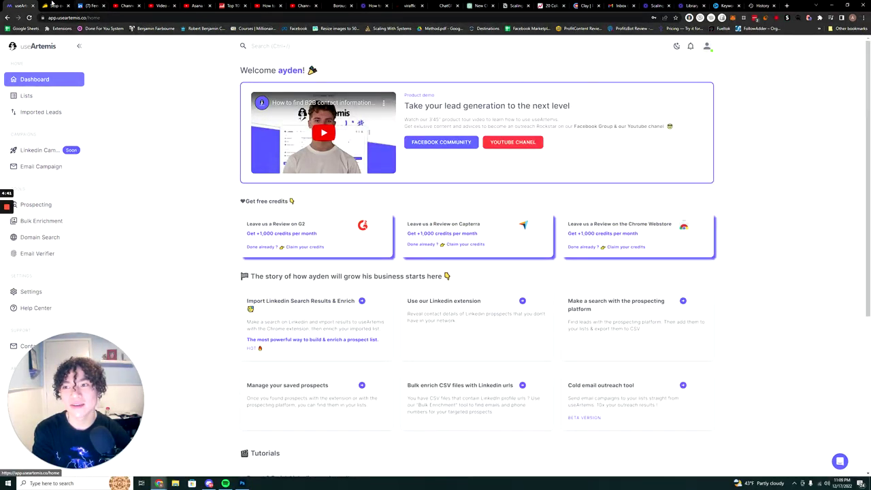
Switch to the AppSumo browser tab and search Google there for "useartermis extension".
{"action": "left_click", "coordinate": [53, 6]}
{"action": "left_click", "coordinate": [68, 18]}
{"action": "type", "text": "us"}
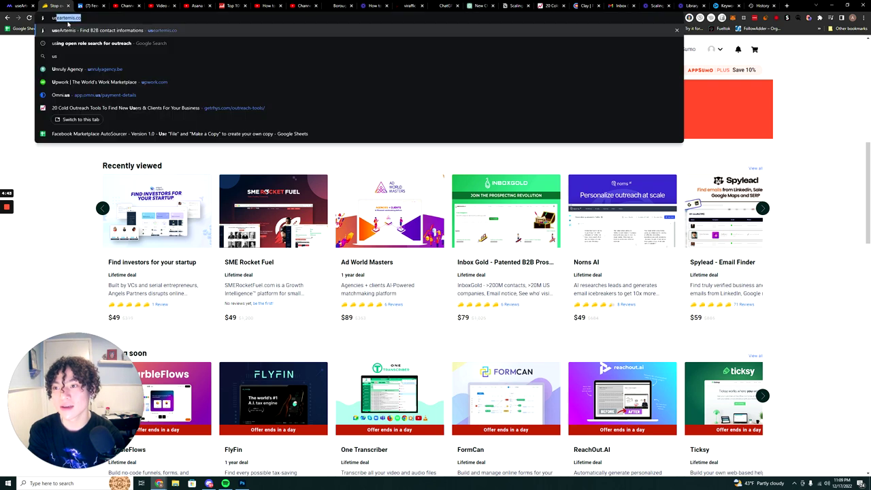
{"action": "type", "text": "eart"}
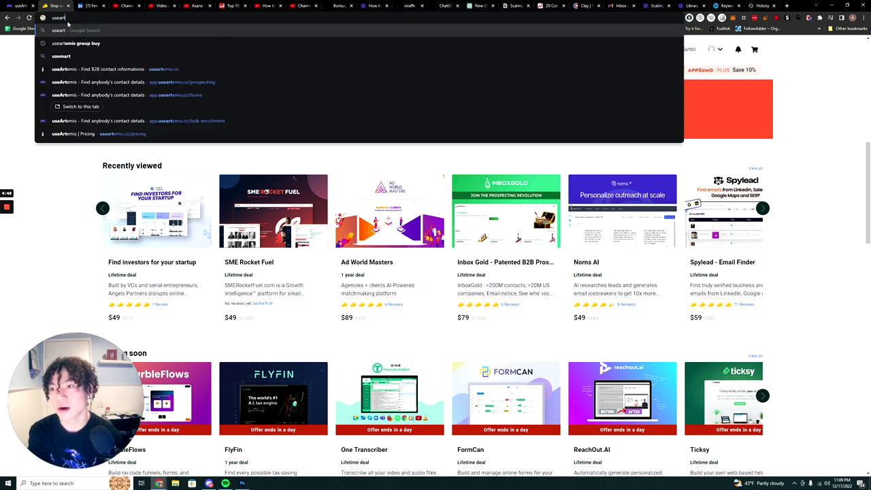
{"action": "type", "text": "emis aetension"}
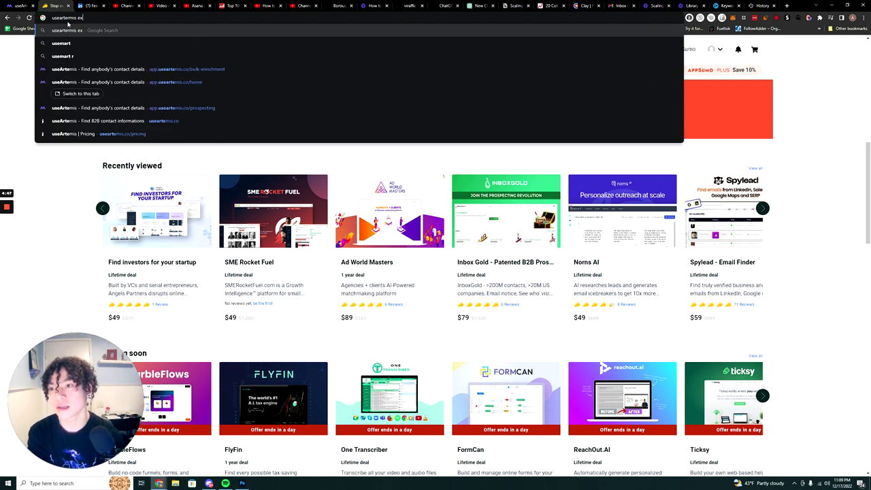
{"action": "key", "text": "Return"}
Check the dashboard's LinkedIn options, then open the useArtemis - Email Finder Extension page in the Chrome Web Store from the search results.
{"action": "left_click", "coordinate": [21, 5]}
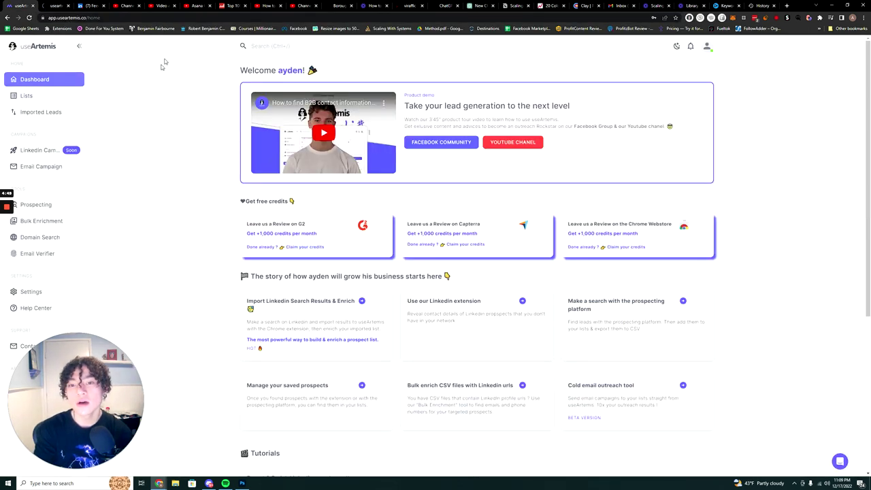
{"action": "scroll", "coordinate": [263, 253], "scroll_direction": "down", "scroll_amount": 1}
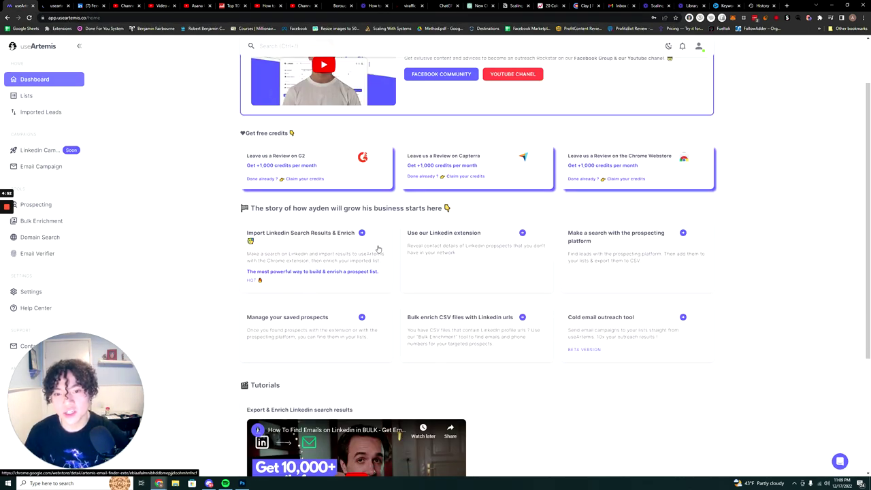
{"action": "left_click", "coordinate": [54, 5]}
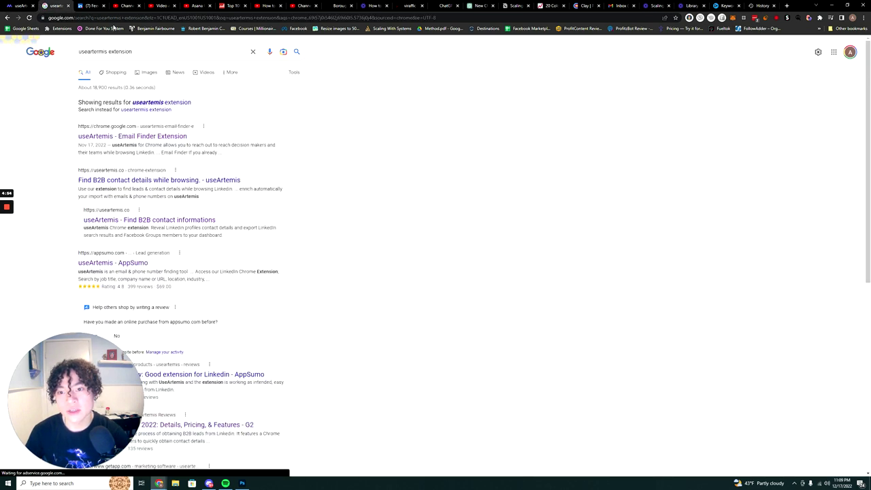
{"action": "left_click", "coordinate": [140, 136]}
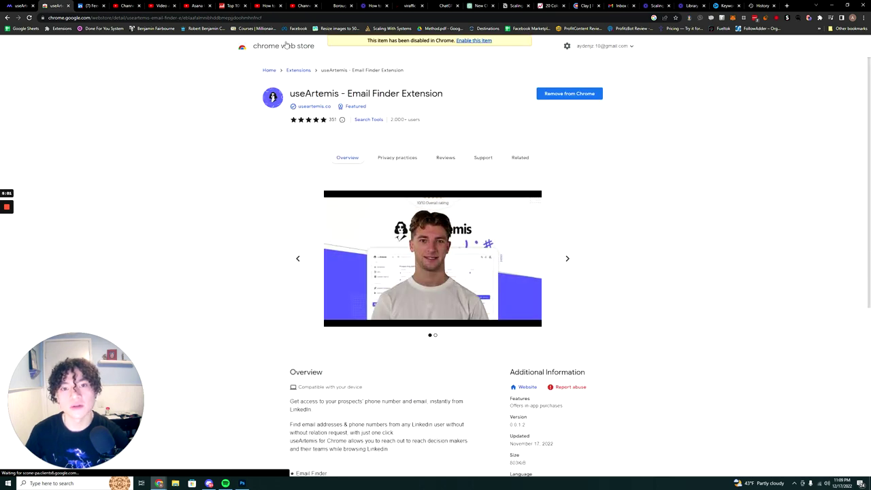
Return to useArtemis, open the Dentists list from the lead lists, and show 30 leads per page.
{"action": "left_click", "coordinate": [21, 5]}
{"action": "scroll", "coordinate": [288, 171], "scroll_direction": "down", "scroll_amount": 1}
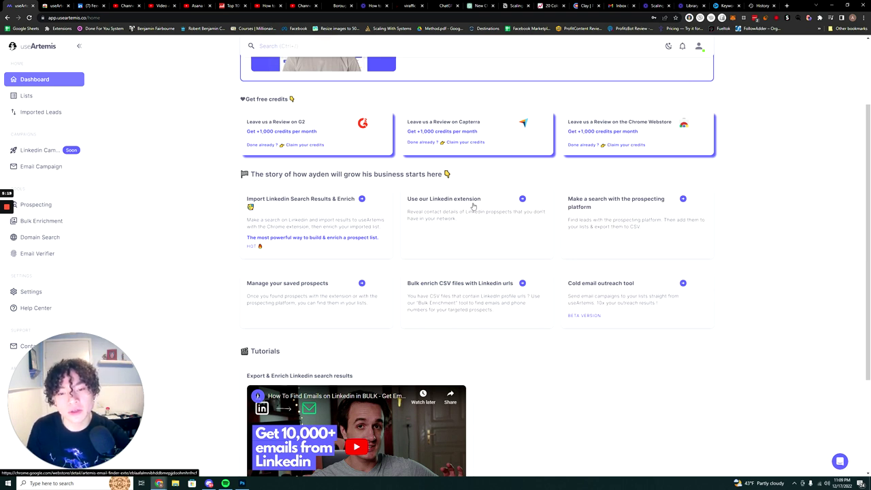
{"action": "left_click", "coordinate": [41, 98]}
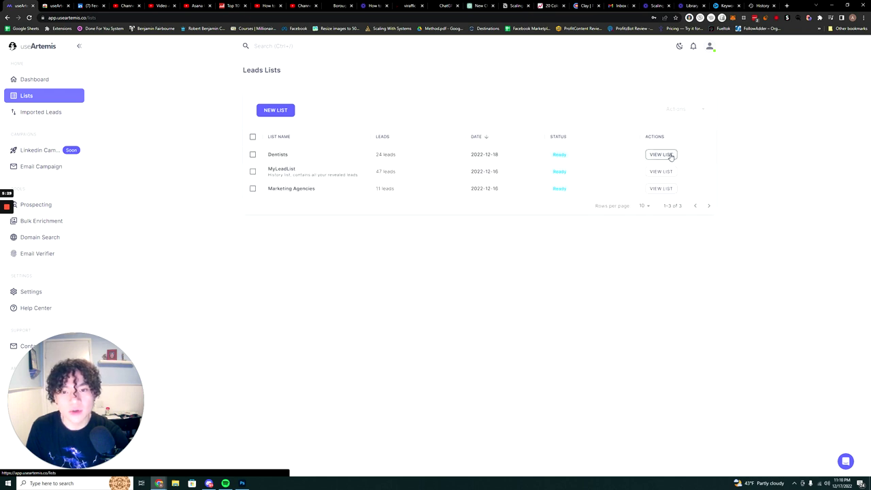
{"action": "left_click", "coordinate": [661, 155]}
{"action": "scroll", "coordinate": [418, 134], "scroll_direction": "down", "scroll_amount": 5}
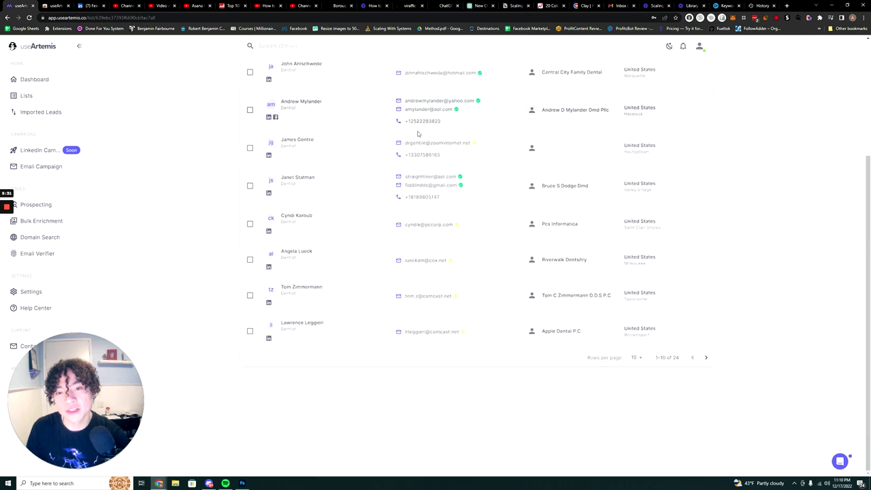
{"action": "scroll", "coordinate": [457, 226], "scroll_direction": "up", "scroll_amount": 1}
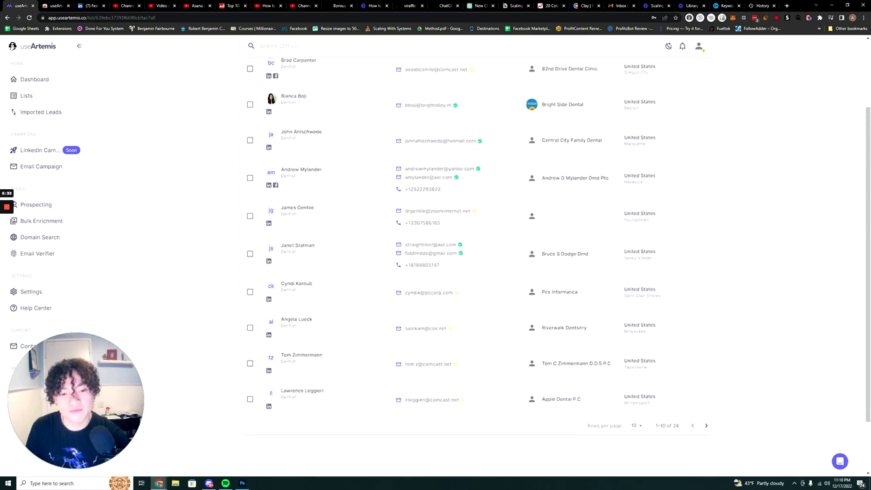
{"action": "left_click", "coordinate": [634, 424]}
{"action": "left_click", "coordinate": [637, 439]}
{"action": "scroll", "coordinate": [505, 276], "scroll_direction": "down", "scroll_amount": 1}
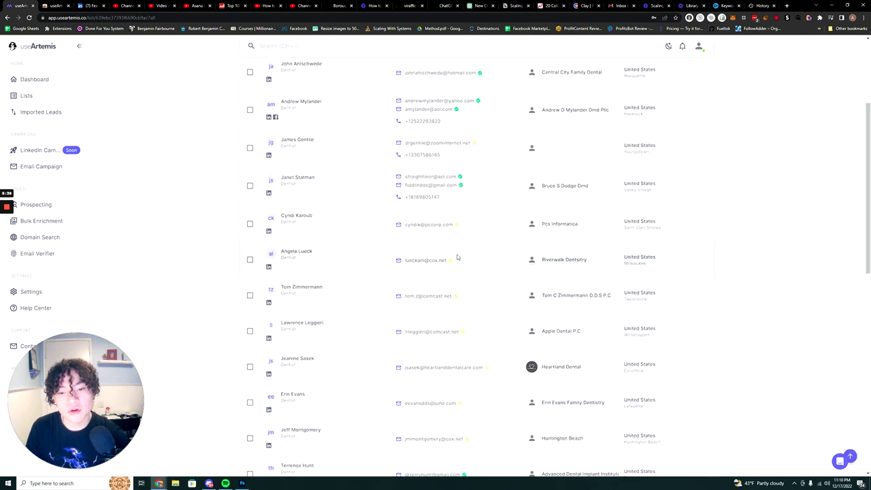
Examine the verification marks beside the emails throughout the Dentists list, including the first lead's address.
{"action": "scroll", "coordinate": [462, 286], "scroll_direction": "down", "scroll_amount": 8}
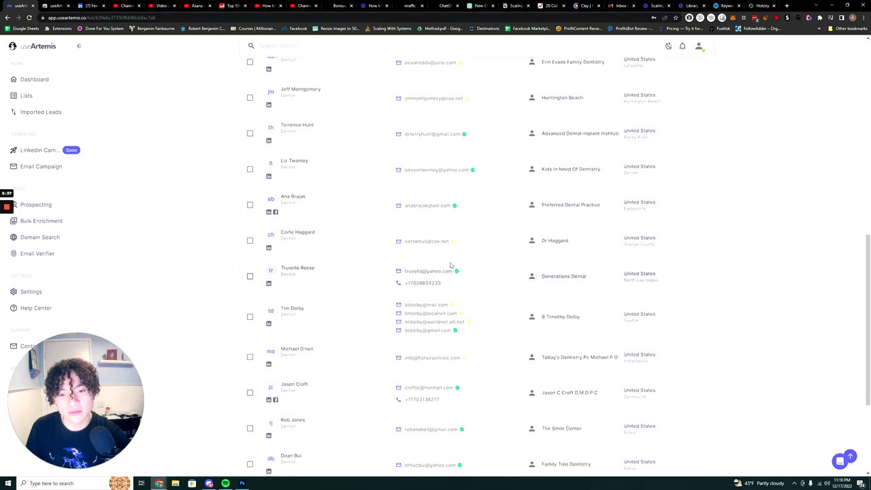
{"action": "mouse_move", "coordinate": [469, 224]}
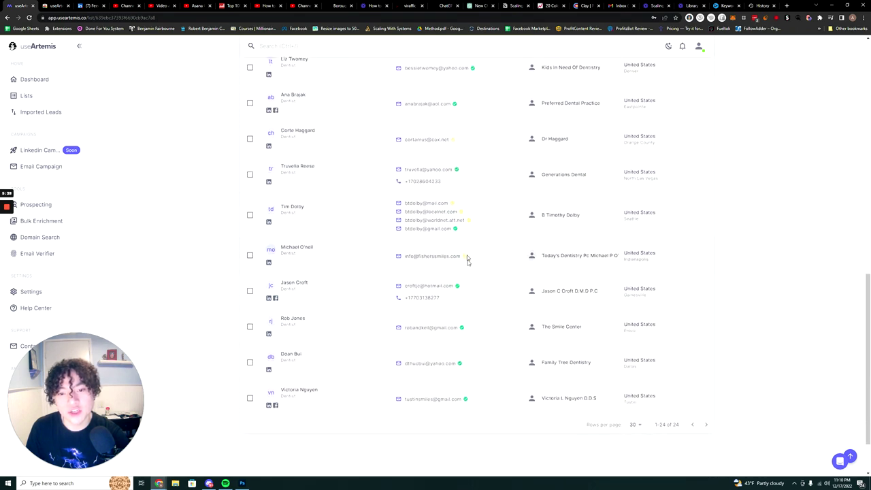
{"action": "scroll", "coordinate": [467, 245], "scroll_direction": "up", "scroll_amount": 10}
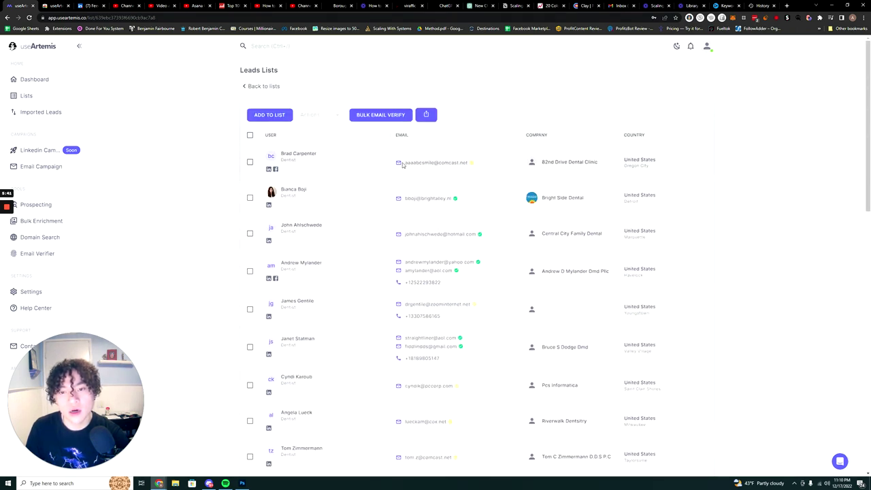
{"action": "left_click_drag", "start_coordinate": [407, 162], "coordinate": [483, 171]}
{"action": "left_click", "coordinate": [485, 174]}
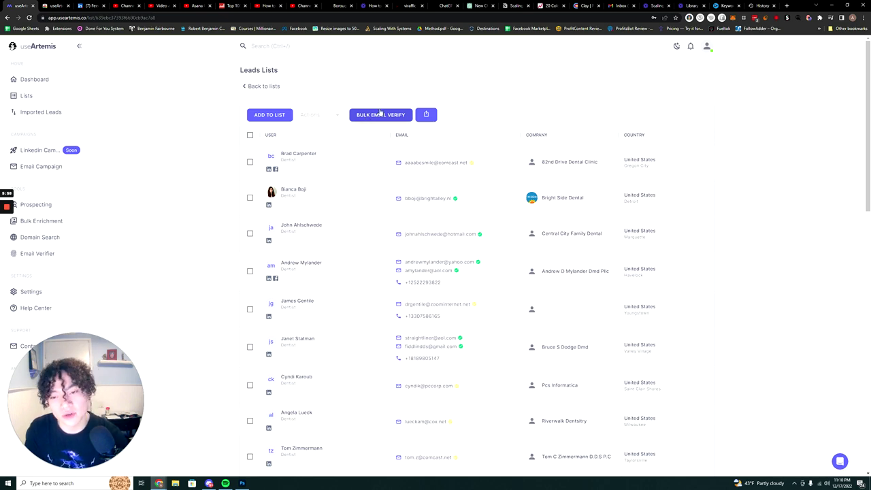
Highlight the contact details of the last leads in the Dentists list to inspect them, leaving no lead selected.
{"action": "scroll", "coordinate": [348, 151], "scroll_direction": "down", "scroll_amount": 9}
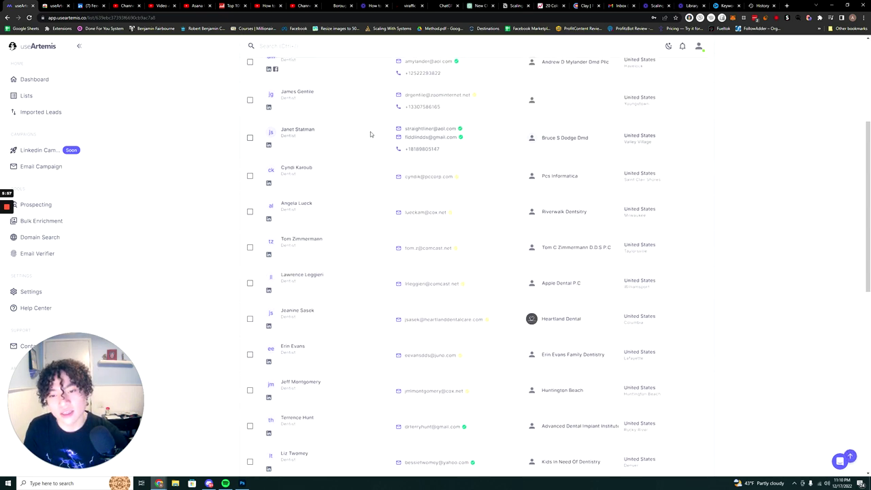
{"action": "left_click_drag", "start_coordinate": [492, 328], "coordinate": [395, 193]}
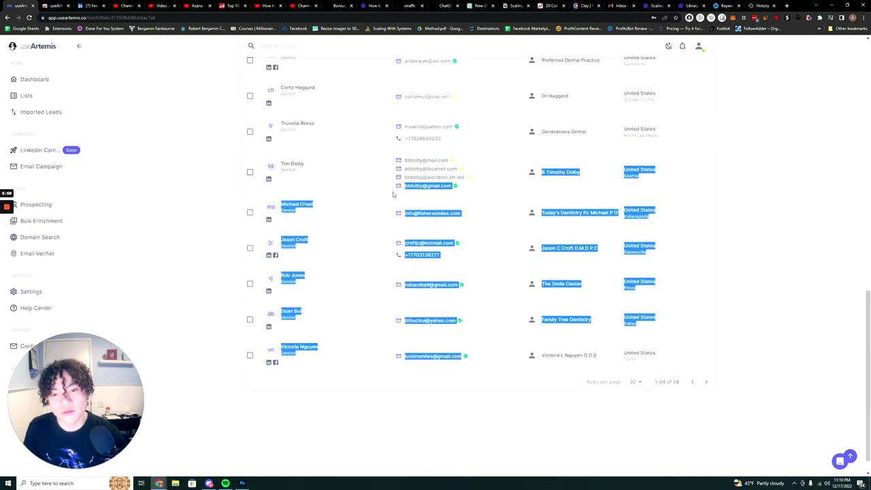
{"action": "left_click", "coordinate": [480, 284]}
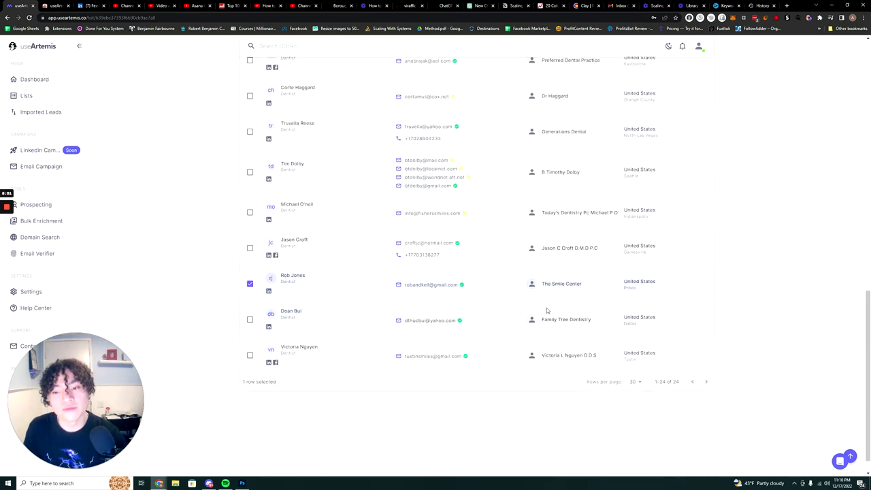
{"action": "left_click", "coordinate": [250, 284]}
{"action": "left_click_drag", "start_coordinate": [481, 365], "coordinate": [413, 294]}
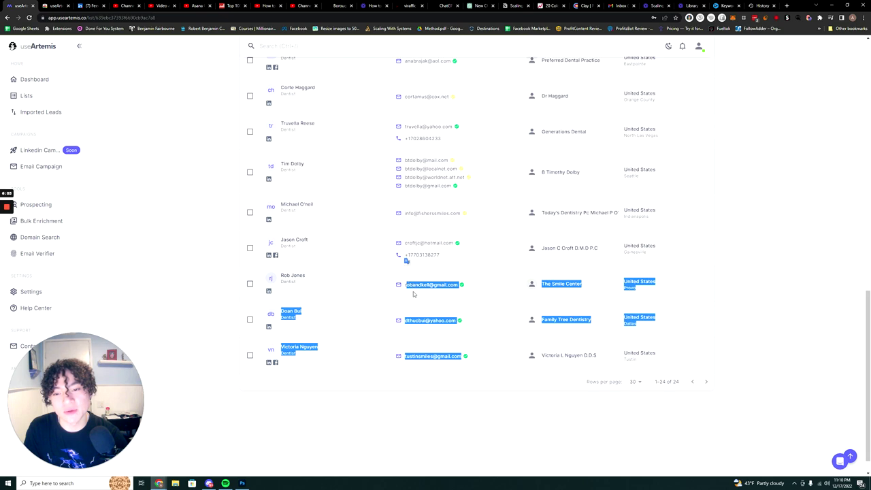
{"action": "left_click", "coordinate": [770, 305]}
Compare the verified and unverified email marks across the upper and middle leads of the Dentists list.
{"action": "scroll", "coordinate": [769, 305], "scroll_direction": "up", "scroll_amount": 5}
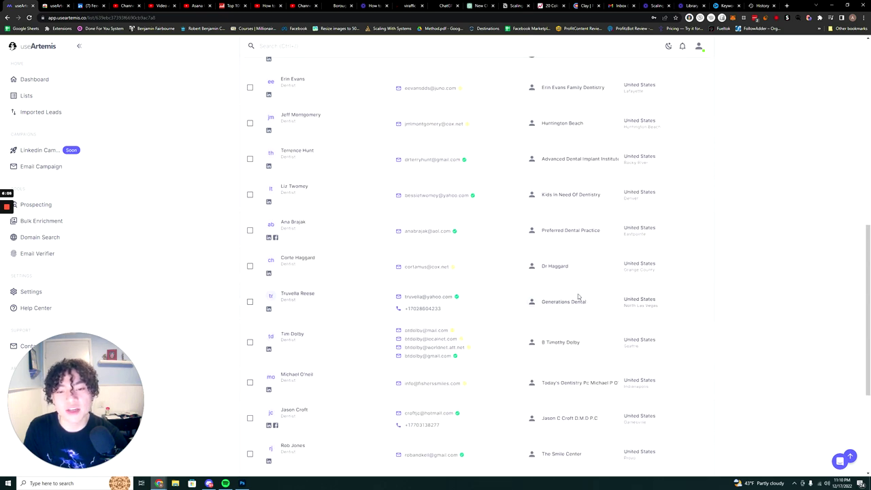
{"action": "scroll", "coordinate": [579, 296], "scroll_direction": "up", "scroll_amount": 5}
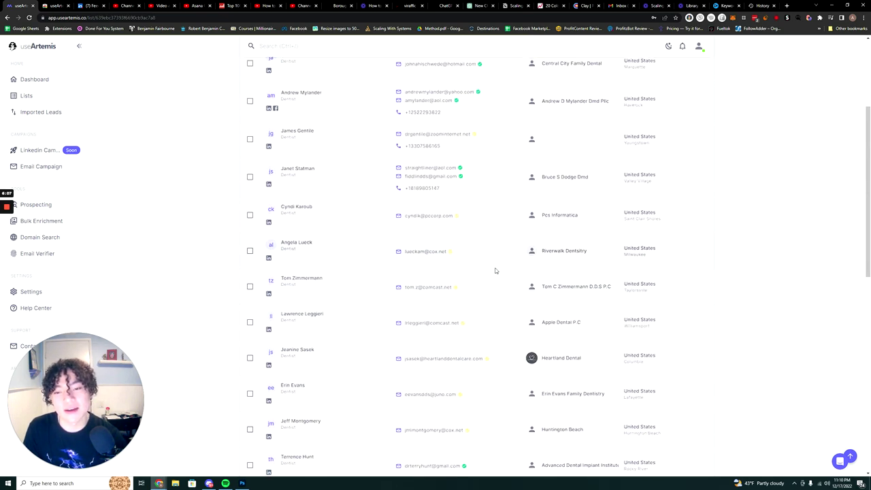
{"action": "scroll", "coordinate": [493, 271], "scroll_direction": "up", "scroll_amount": 1}
{"action": "scroll", "coordinate": [490, 272], "scroll_direction": "up", "scroll_amount": 2}
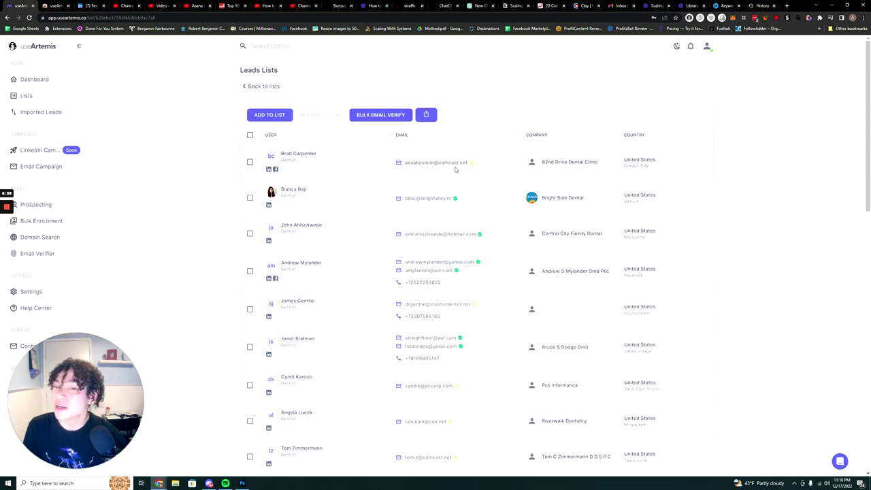
{"action": "scroll", "coordinate": [350, 212], "scroll_direction": "down", "scroll_amount": 4}
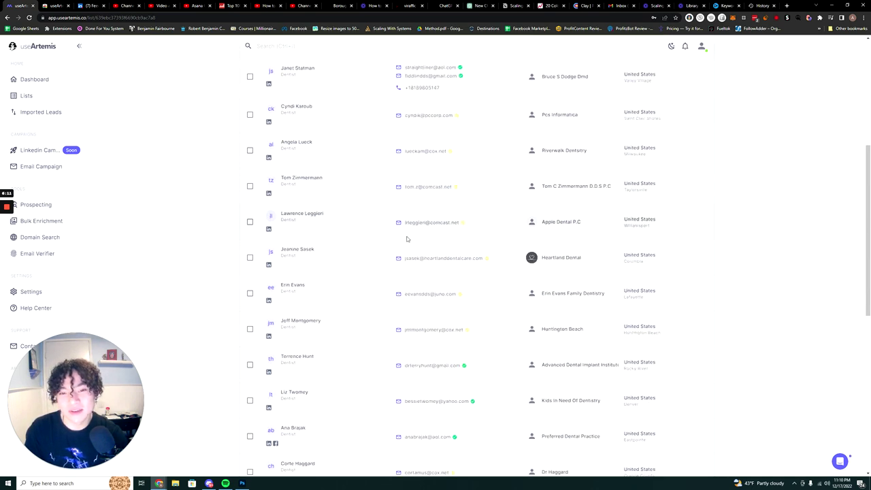
{"action": "scroll", "coordinate": [348, 218], "scroll_direction": "down", "scroll_amount": 1}
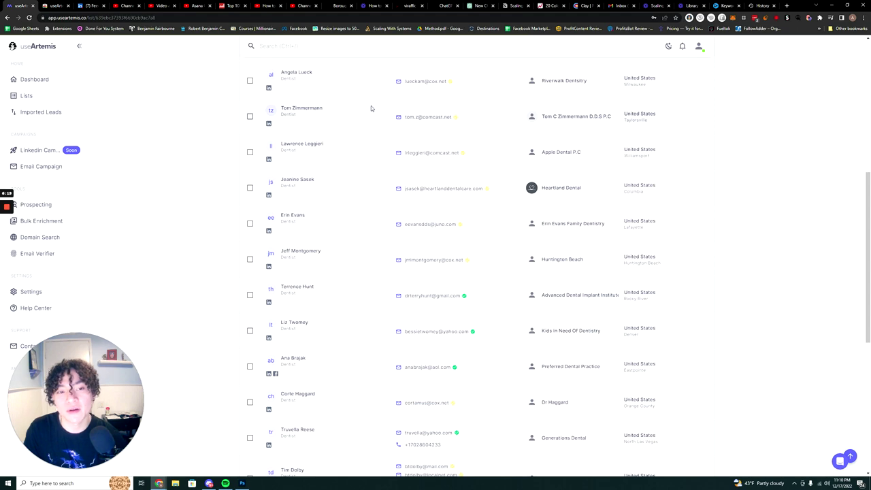
{"action": "scroll", "coordinate": [305, 178], "scroll_direction": "up", "scroll_amount": 3}
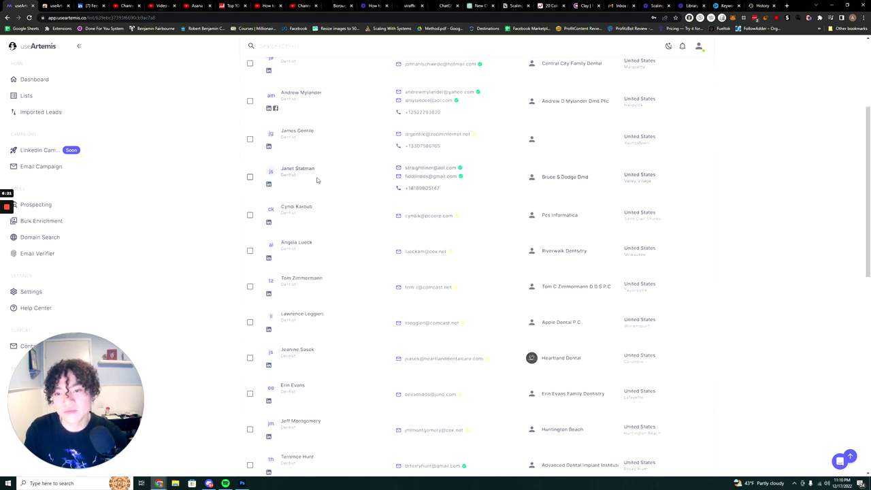
Leave the Dentists list, pass through the Bulk Enrichment tool, and open the Domain Search tool.
{"action": "scroll", "coordinate": [316, 180], "scroll_direction": "up", "scroll_amount": 3}
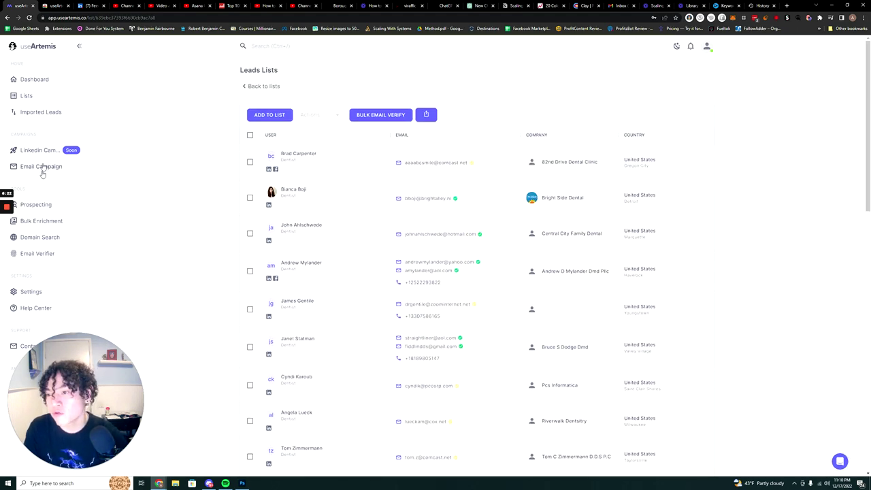
{"action": "left_click", "coordinate": [55, 221]}
{"action": "left_click", "coordinate": [57, 237]}
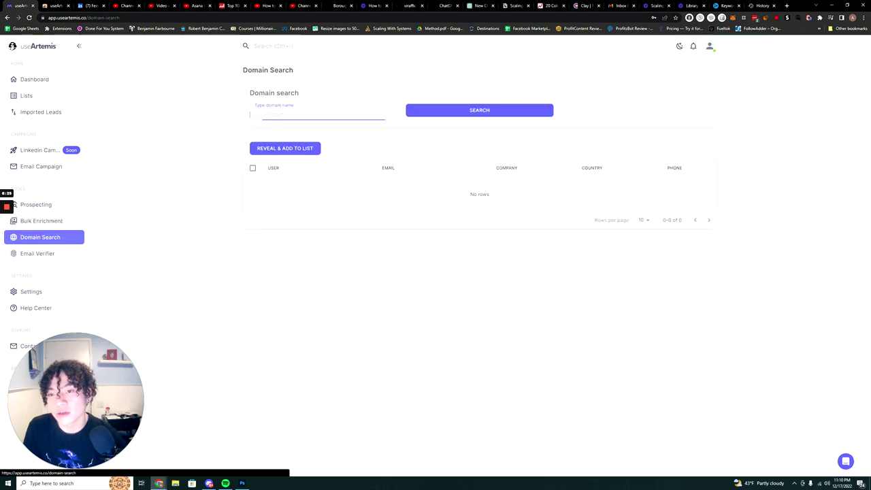
Split a browser tab into its own window, return to Domain Search, and place the Google lawyer listings window over that page.
{"action": "left_click_drag", "start_coordinate": [54, 6], "coordinate": [847, 43]}
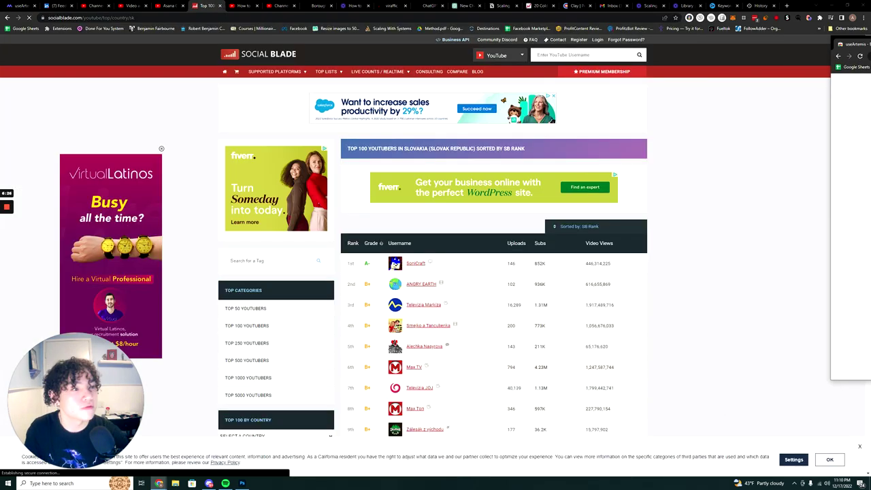
{"action": "left_click", "coordinate": [58, 5]}
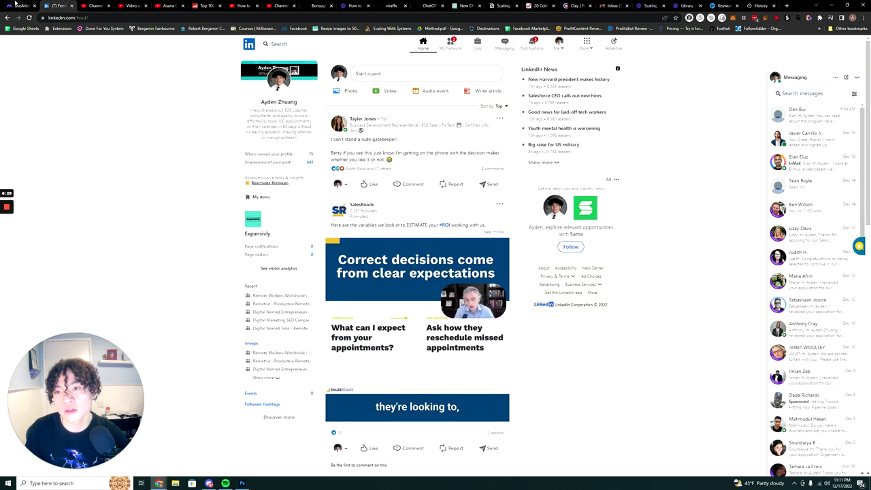
{"action": "left_click", "coordinate": [20, 5]}
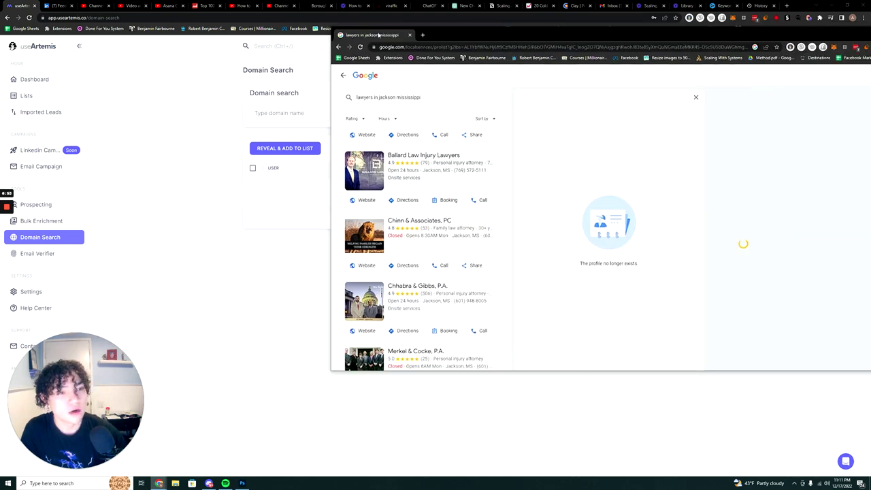
{"action": "left_click_drag", "start_coordinate": [392, 41], "coordinate": [174, 41]}
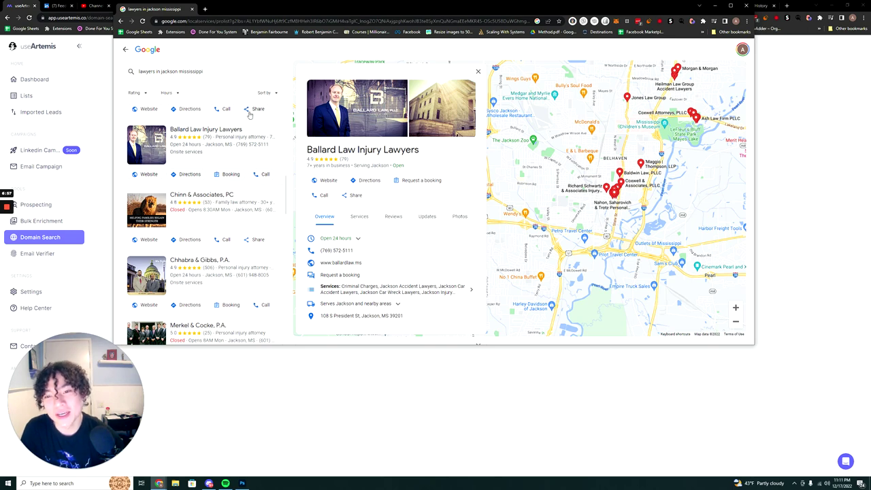
Look through the "lawyers in jackson mississippi" listings and open the website of Ballard Law Injury Lawyers.
{"action": "scroll", "coordinate": [235, 136], "scroll_direction": "down", "scroll_amount": 3}
{"action": "scroll", "coordinate": [215, 166], "scroll_direction": "up", "scroll_amount": 5}
{"action": "scroll", "coordinate": [215, 165], "scroll_direction": "up", "scroll_amount": 3}
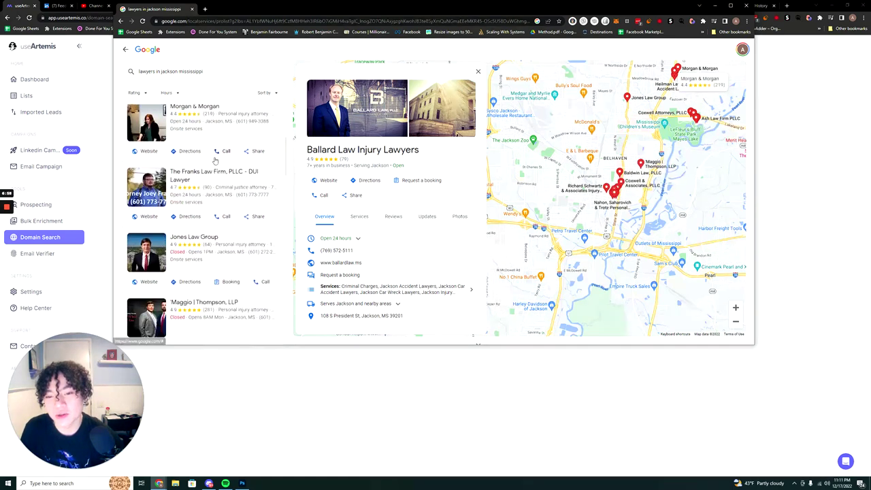
{"action": "scroll", "coordinate": [365, 188], "scroll_direction": "down", "scroll_amount": 1}
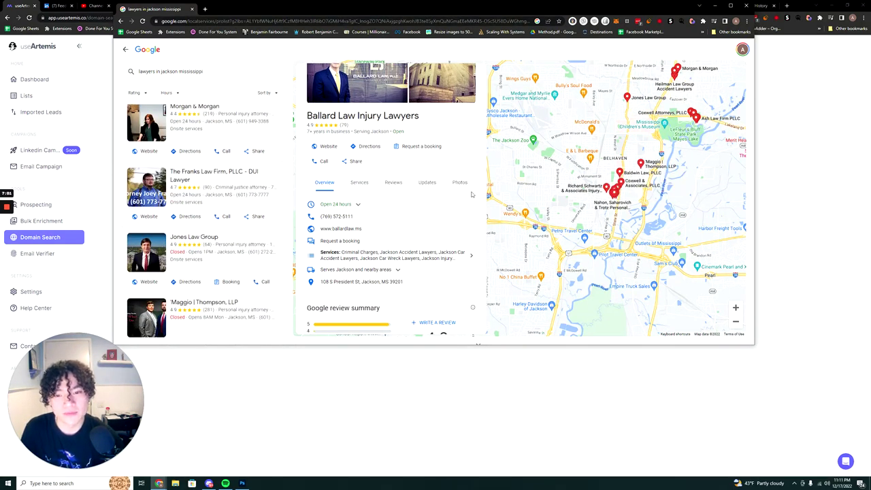
{"action": "left_click", "coordinate": [324, 150]}
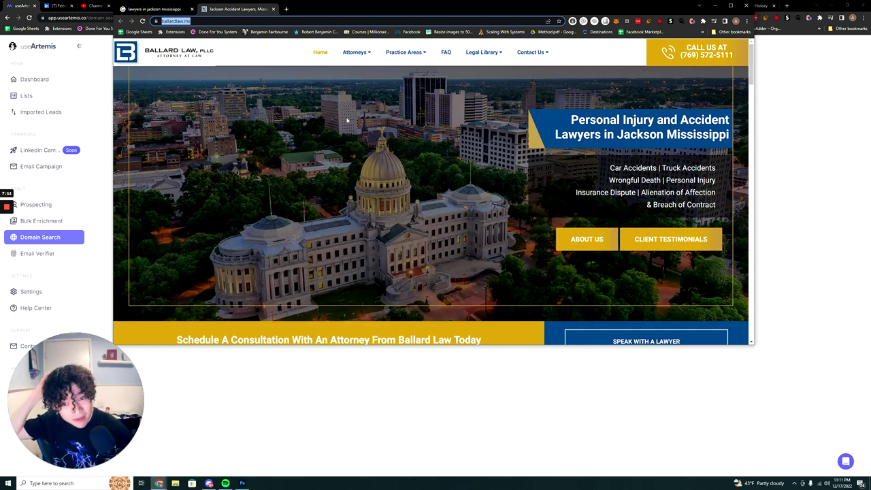
Examine the Ballard Law home page, including its attorney section, dismissing the consultation form.
{"action": "scroll", "coordinate": [478, 133], "scroll_direction": "down", "scroll_amount": 3}
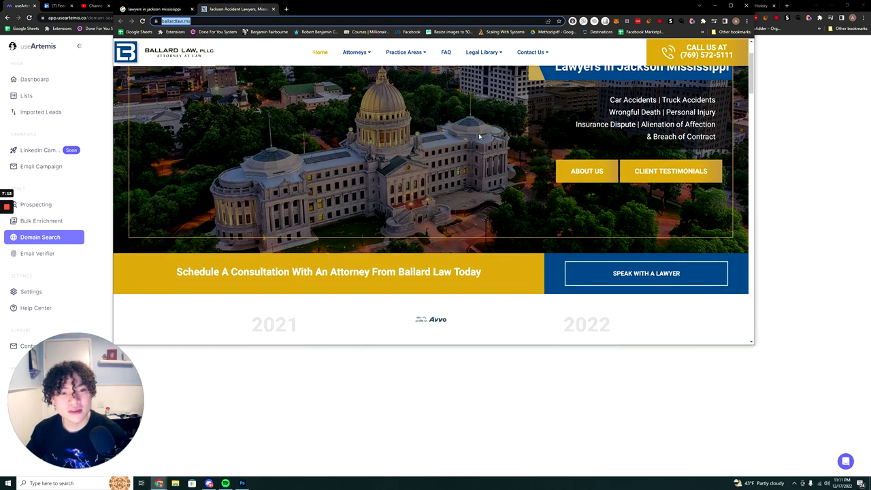
{"action": "scroll", "coordinate": [441, 186], "scroll_direction": "up", "scroll_amount": 3}
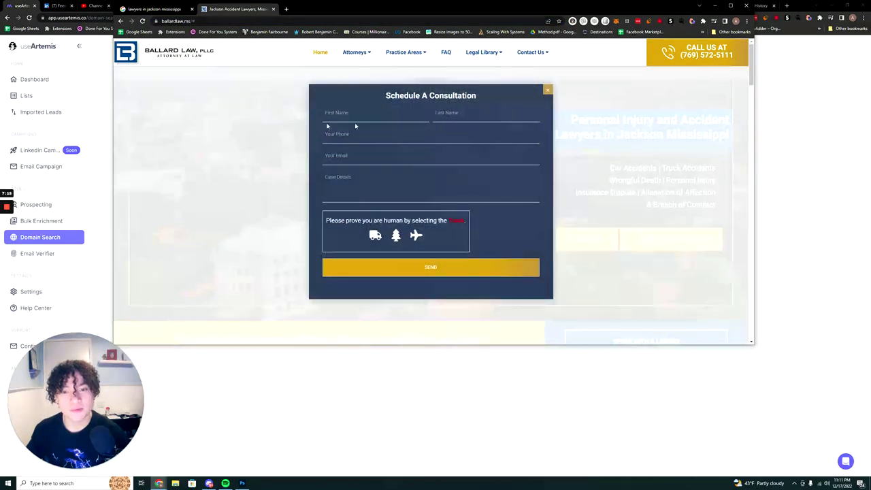
{"action": "left_click", "coordinate": [547, 89]}
{"action": "scroll", "coordinate": [613, 218], "scroll_direction": "down", "scroll_amount": 2}
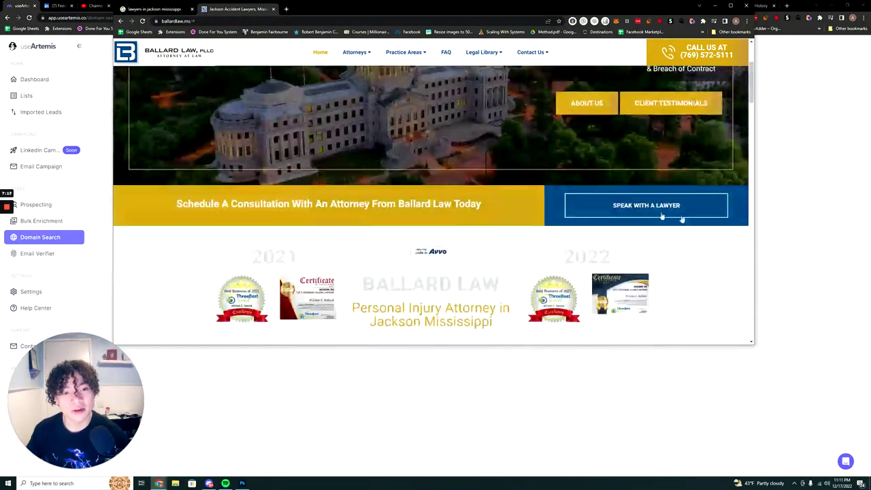
{"action": "scroll", "coordinate": [540, 216], "scroll_direction": "up", "scroll_amount": 2}
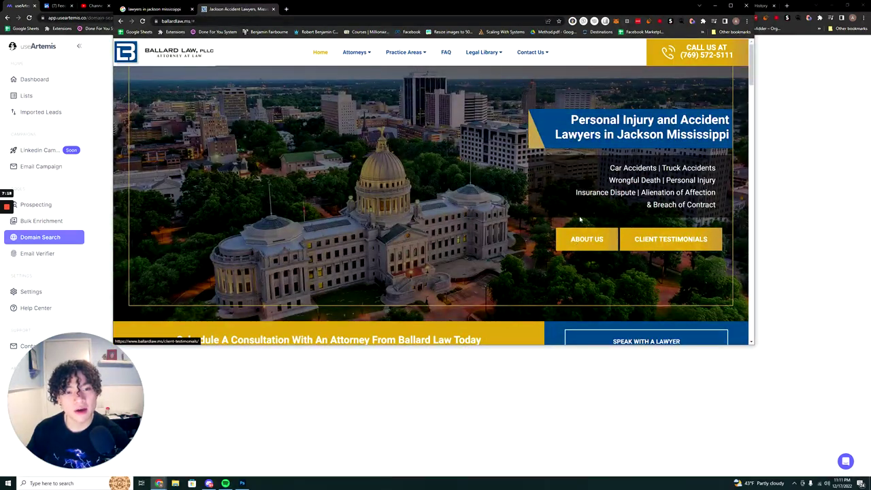
{"action": "left_click", "coordinate": [579, 240]}
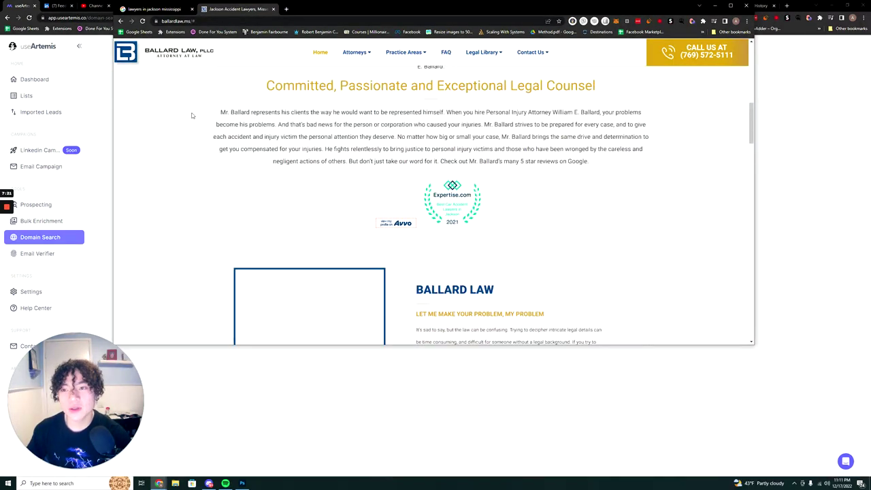
{"action": "scroll", "coordinate": [388, 214], "scroll_direction": "down", "scroll_amount": 3}
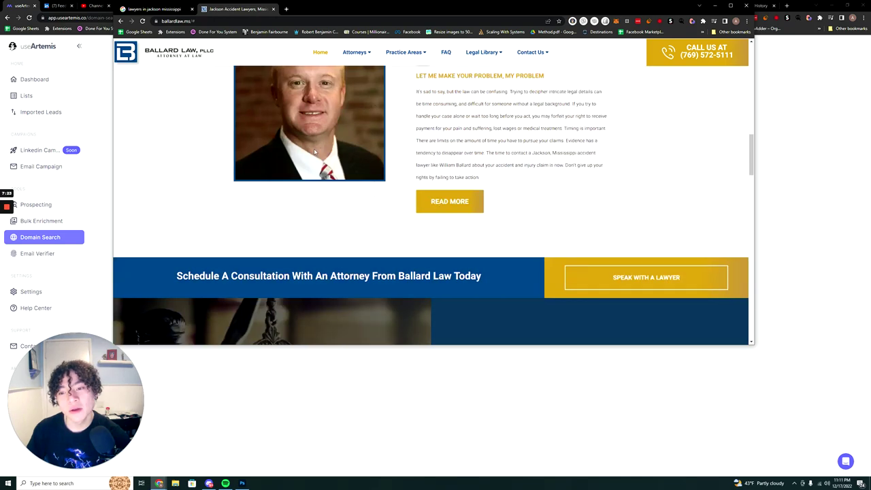
{"action": "scroll", "coordinate": [310, 135], "scroll_direction": "up", "scroll_amount": 8}
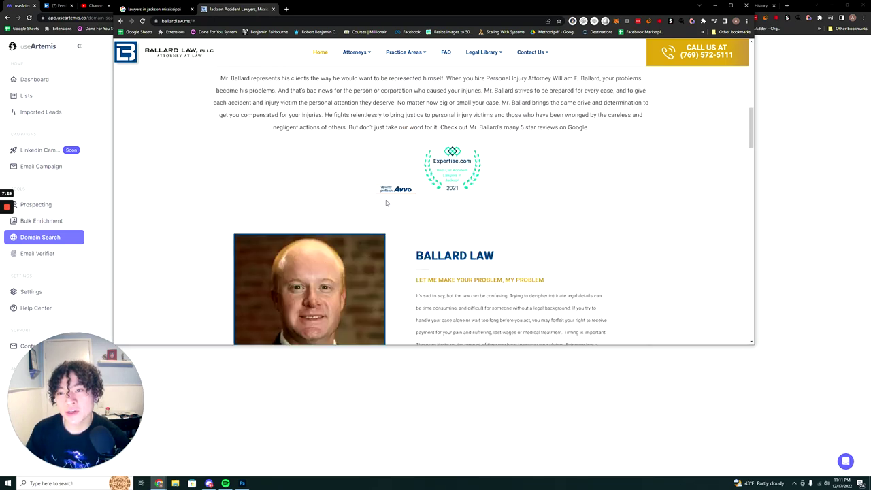
{"action": "scroll", "coordinate": [480, 120], "scroll_direction": "up", "scroll_amount": 3}
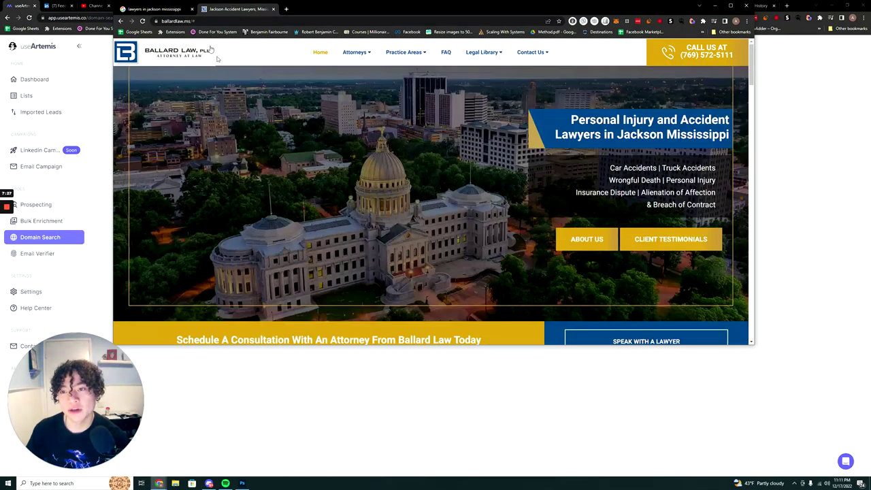
{"action": "left_click", "coordinate": [217, 21]}
{"action": "key", "text": "ctrl+c"}
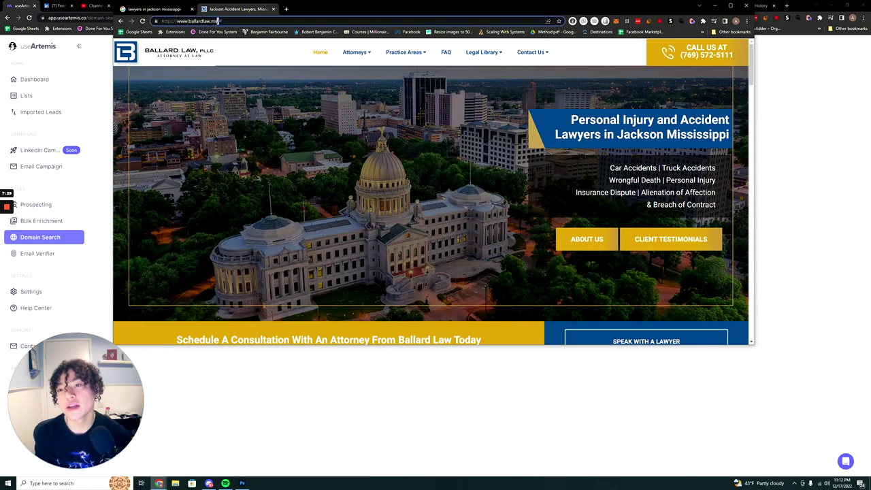
{"action": "left_click", "coordinate": [102, 91]}
{"action": "left_click", "coordinate": [366, 110]}
{"action": "key", "text": "ctrl+v"}
{"action": "key", "text": "Return"}
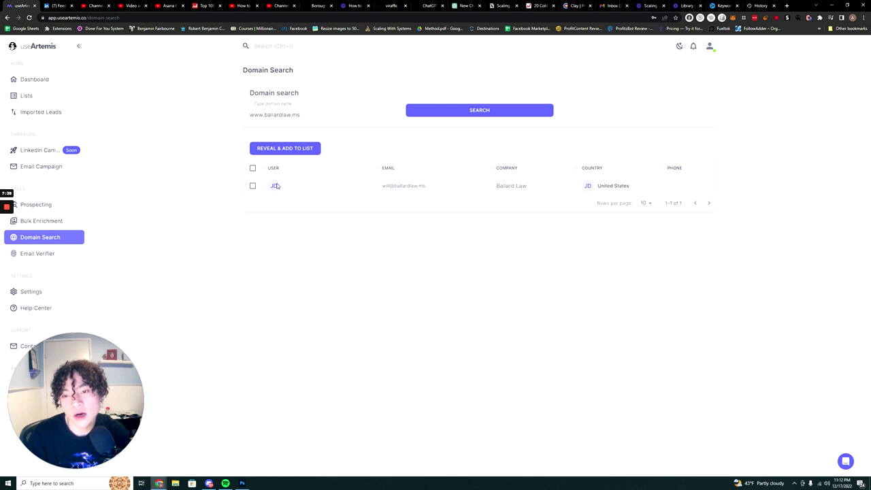
Try to open the profile of the contact in the domain search results, and return to the Domain Search tool.
{"action": "left_click", "coordinate": [275, 186]}
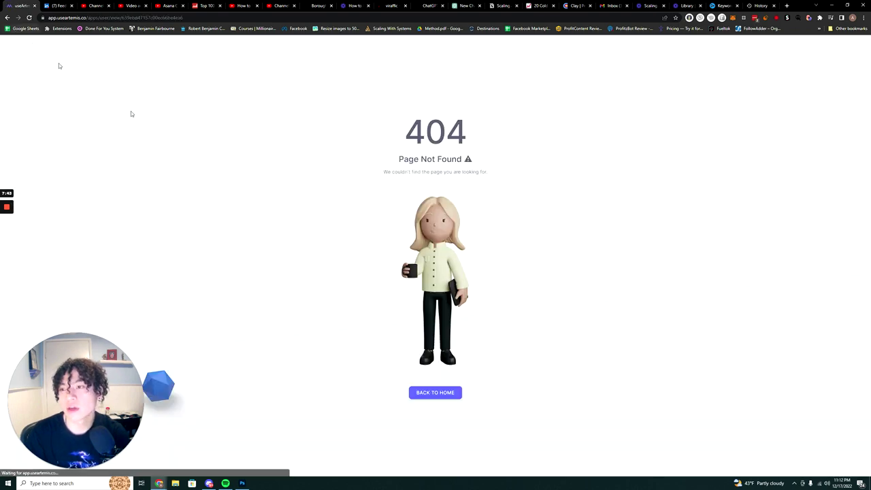
{"action": "left_click", "coordinate": [435, 394]}
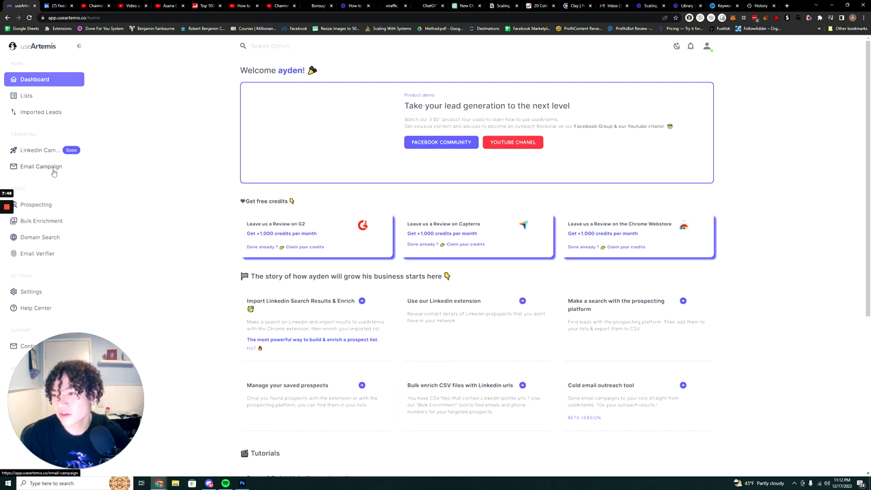
{"action": "double_click", "coordinate": [58, 267]}
{"action": "left_click", "coordinate": [58, 237]}
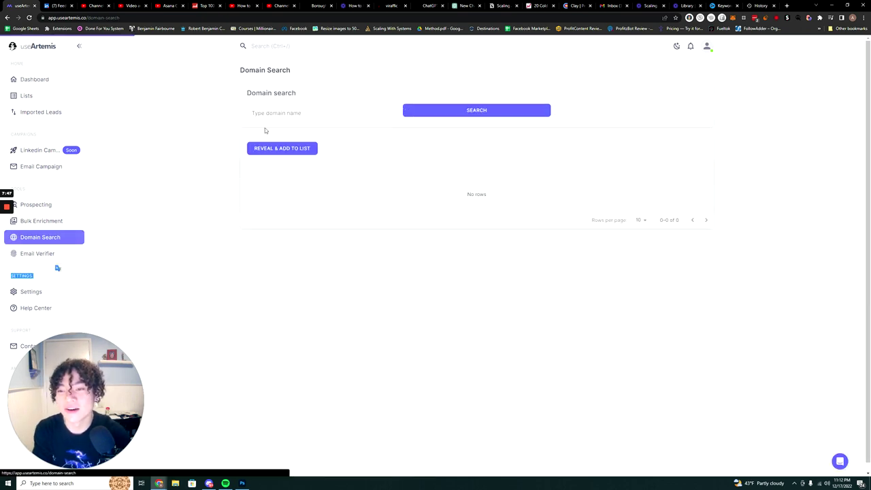
{"action": "left_click", "coordinate": [333, 113]}
{"action": "key", "text": "ctrl+v"}
{"action": "left_click", "coordinate": [435, 116]}
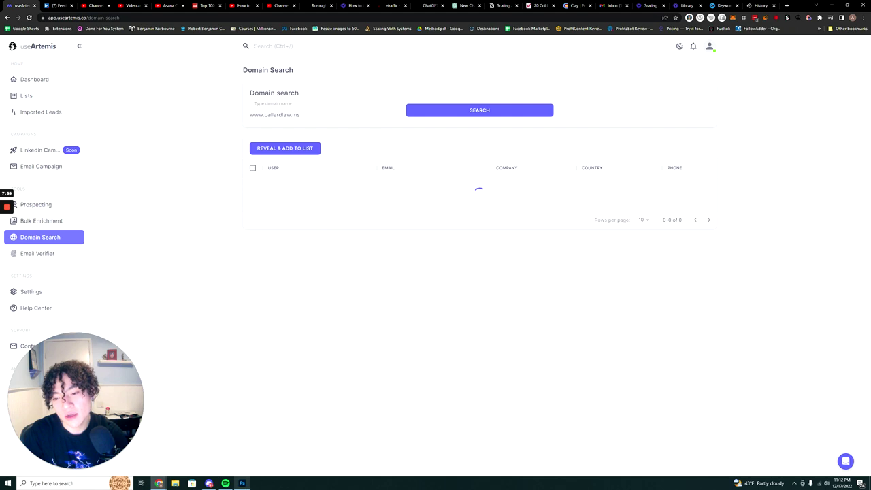
Bring the Ballard Law website forward to check the attorney's photo and description, and return to the domain search results.
{"action": "left_click", "coordinate": [160, 483]}
{"action": "mouse_move", "coordinate": [164, 482]}
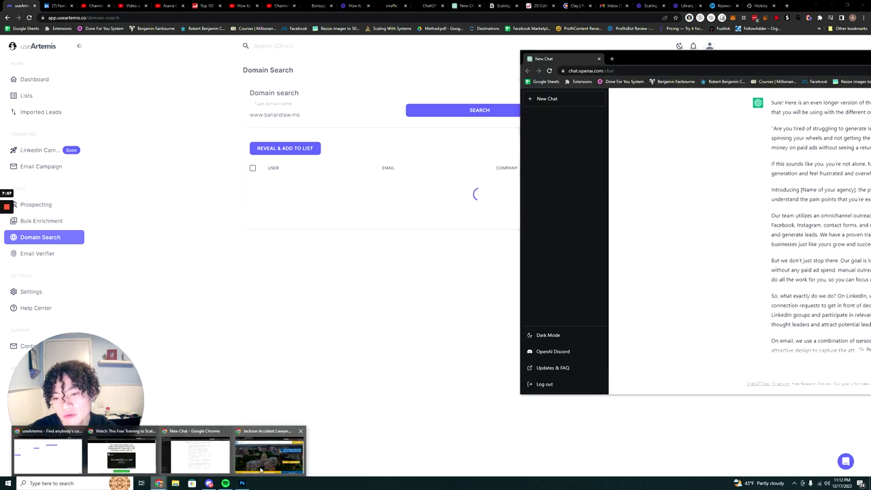
{"action": "left_click", "coordinate": [184, 452]}
{"action": "scroll", "coordinate": [433, 205], "scroll_direction": "down", "scroll_amount": 5}
{"action": "scroll", "coordinate": [375, 178], "scroll_direction": "down", "scroll_amount": 5}
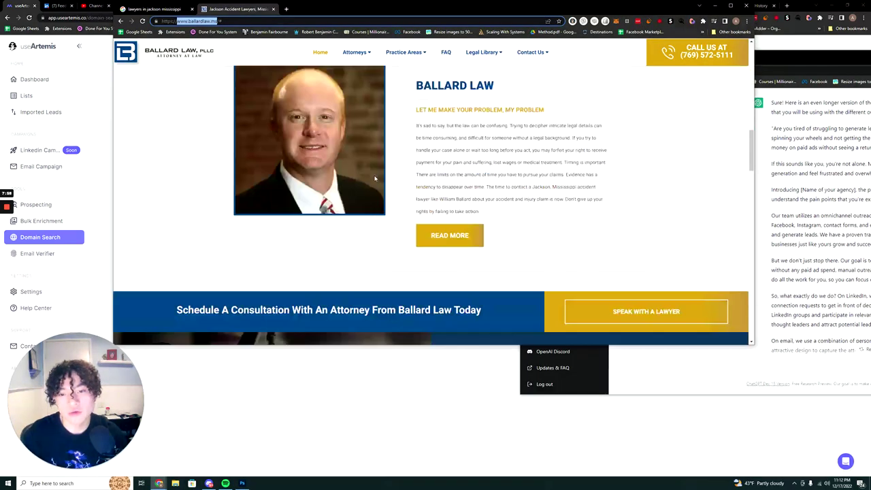
{"action": "scroll", "coordinate": [379, 172], "scroll_direction": "up", "scroll_amount": 1}
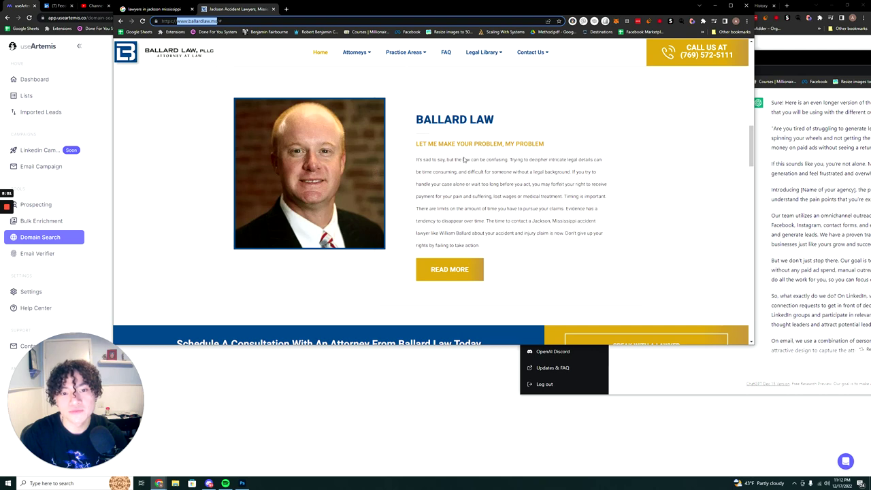
{"action": "left_click", "coordinate": [379, 416]}
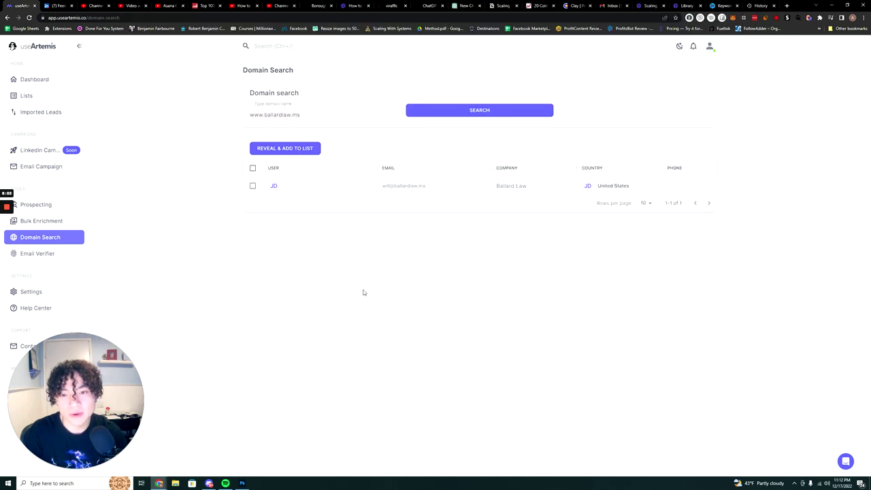
Highlight the found contact's email and country in the domain search results to inspect them, leaving nothing selected.
{"action": "left_click_drag", "start_coordinate": [381, 185], "coordinate": [426, 186]}
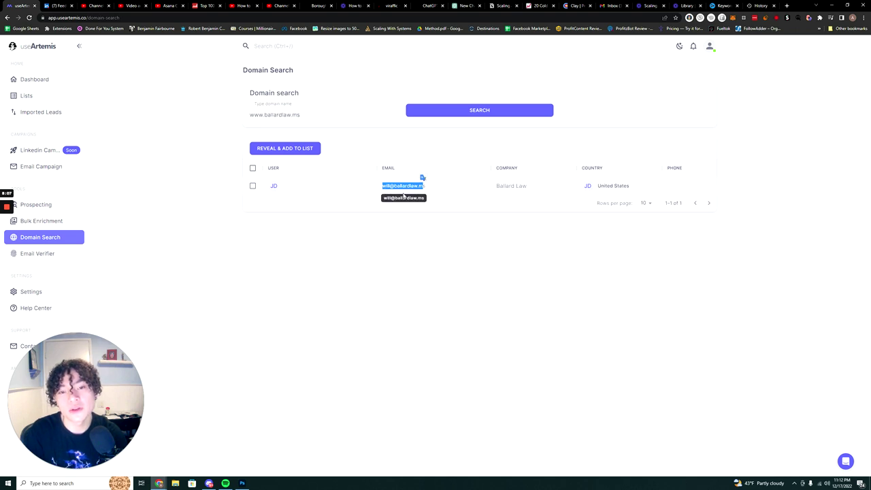
{"action": "triple_click", "coordinate": [579, 187]}
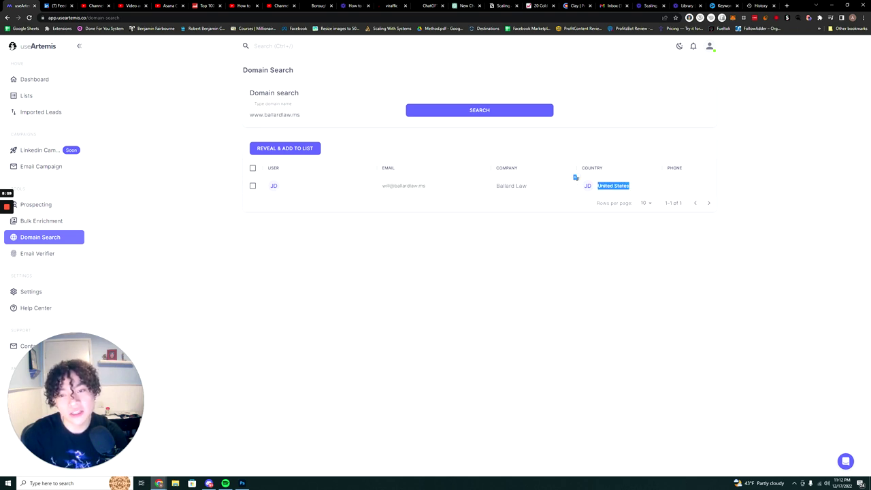
{"action": "left_click", "coordinate": [245, 179]}
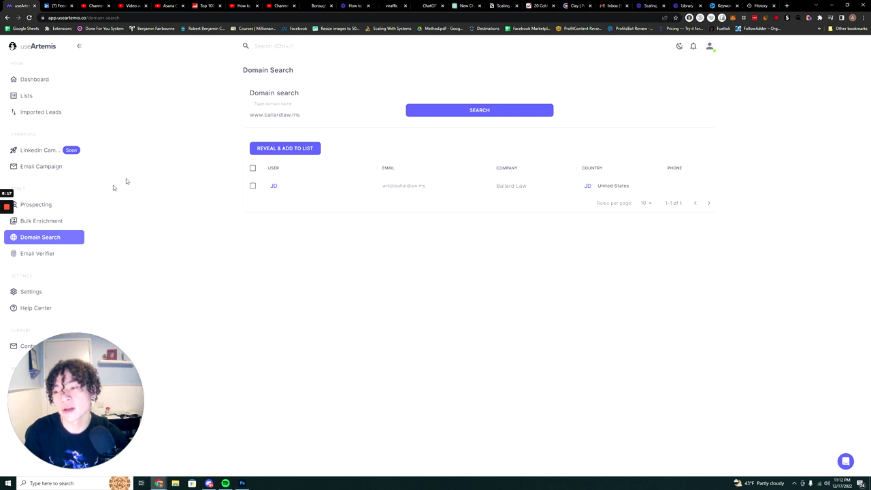
Open the Bulk Enrichment tool and highlight the required contents of the CSV file to read them.
{"action": "left_click", "coordinate": [41, 221]}
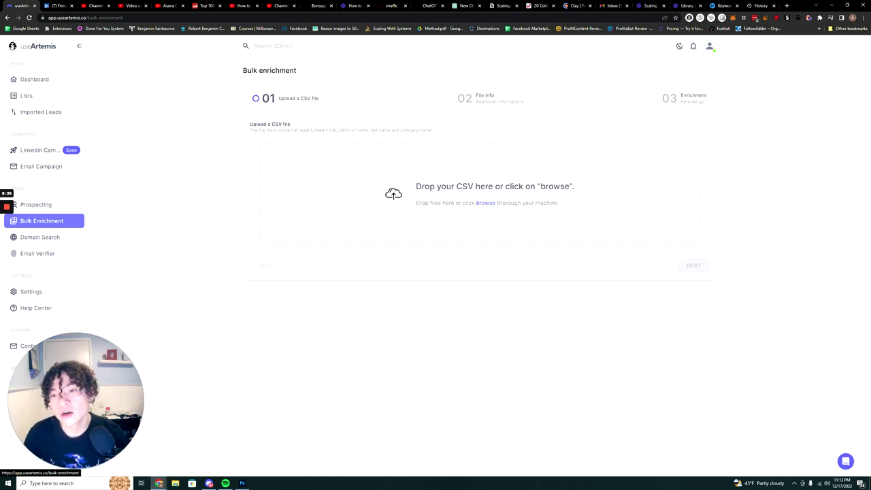
{"action": "left_click_drag", "start_coordinate": [250, 129], "coordinate": [333, 130]}
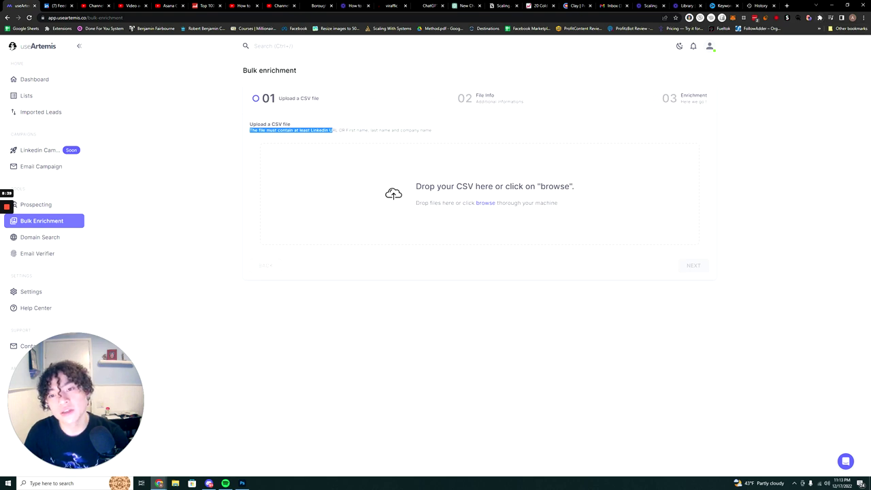
{"action": "left_click", "coordinate": [358, 139]}
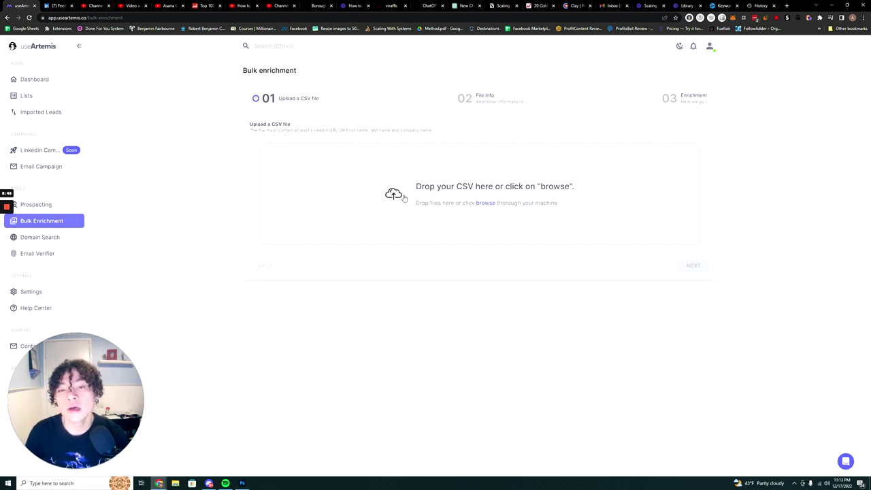
Reopen the Dentists list from the saved lists and look over its leads and their contact details.
{"action": "left_click", "coordinate": [52, 97]}
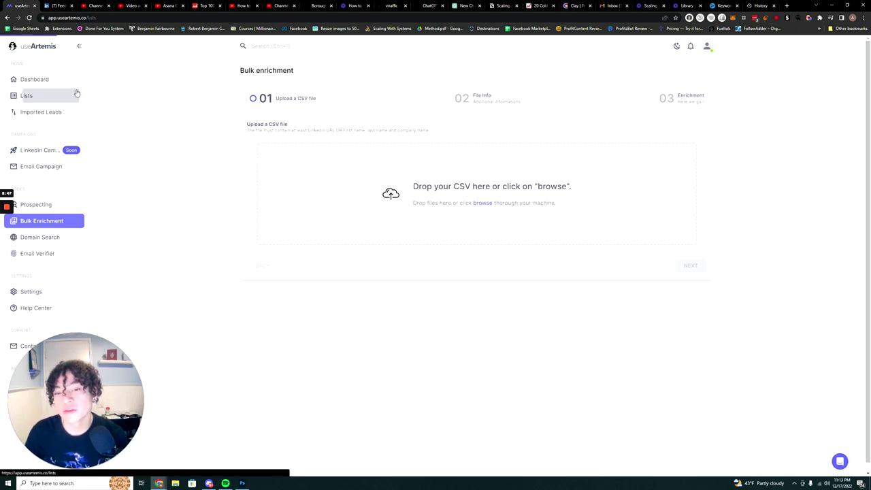
{"action": "left_click", "coordinate": [657, 156]}
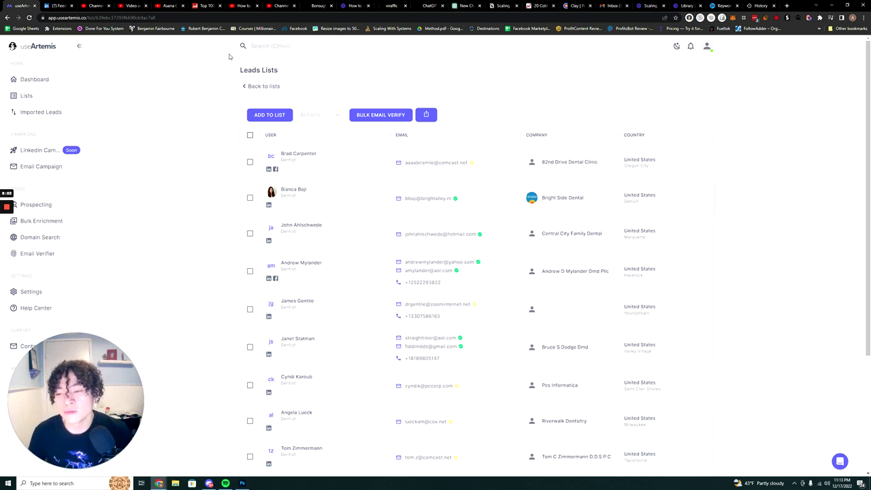
{"action": "scroll", "coordinate": [316, 153], "scroll_direction": "down", "scroll_amount": 5}
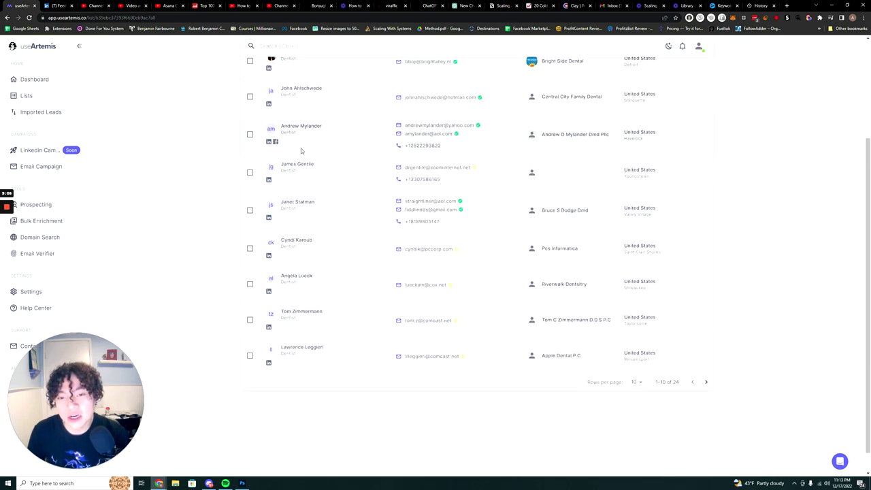
{"action": "scroll", "coordinate": [316, 153], "scroll_direction": "up", "scroll_amount": 5}
{"action": "scroll", "coordinate": [443, 193], "scroll_direction": "down", "scroll_amount": 2}
{"action": "scroll", "coordinate": [466, 273], "scroll_direction": "up", "scroll_amount": 2}
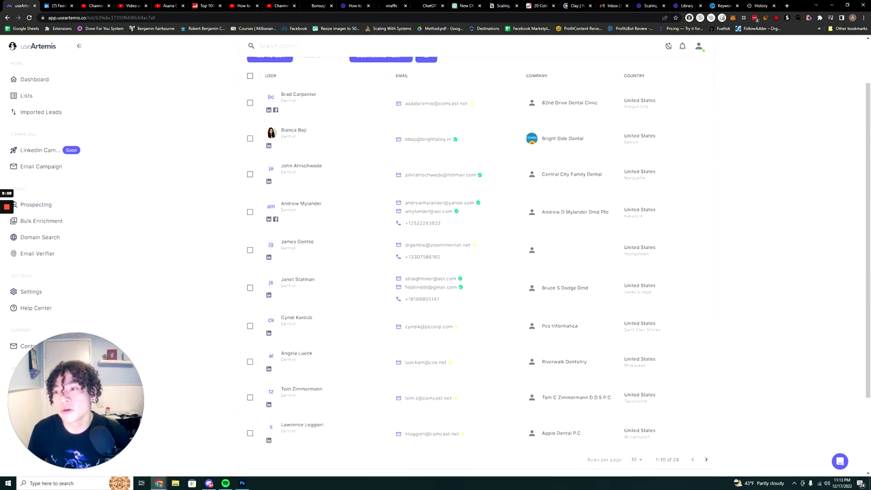
Open the plan pricing page and highlight the Outreach plan's monthly credits to inspect them.
{"action": "scroll", "coordinate": [677, 62], "scroll_direction": "down", "scroll_amount": 1}
{"action": "left_click", "coordinate": [699, 46]}
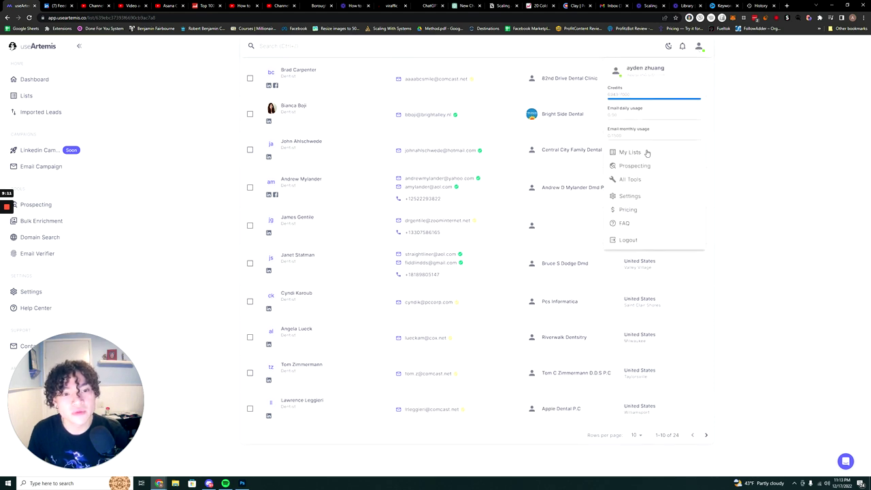
{"action": "left_click", "coordinate": [629, 209]}
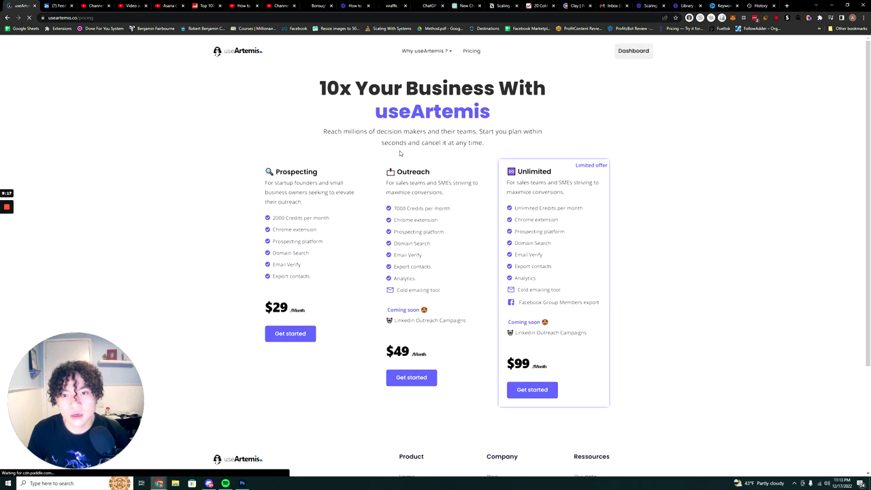
{"action": "scroll", "coordinate": [401, 177], "scroll_direction": "down", "scroll_amount": 1}
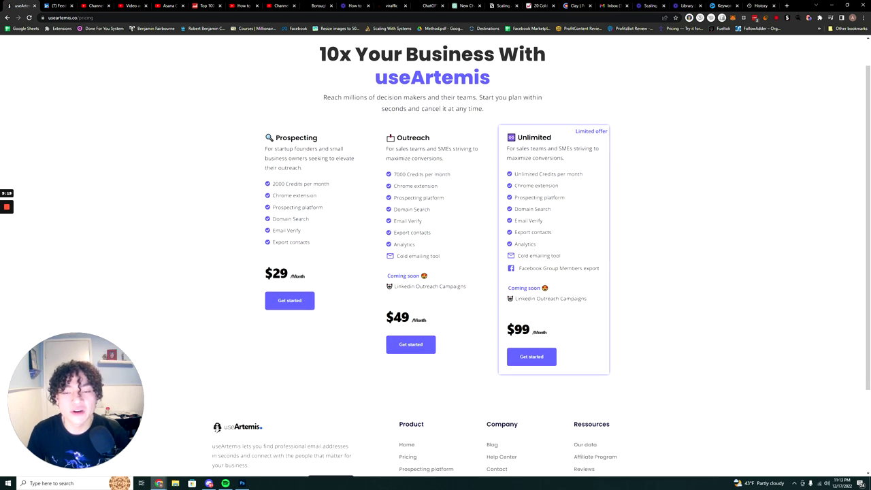
{"action": "left_click_drag", "start_coordinate": [394, 175], "coordinate": [479, 175]}
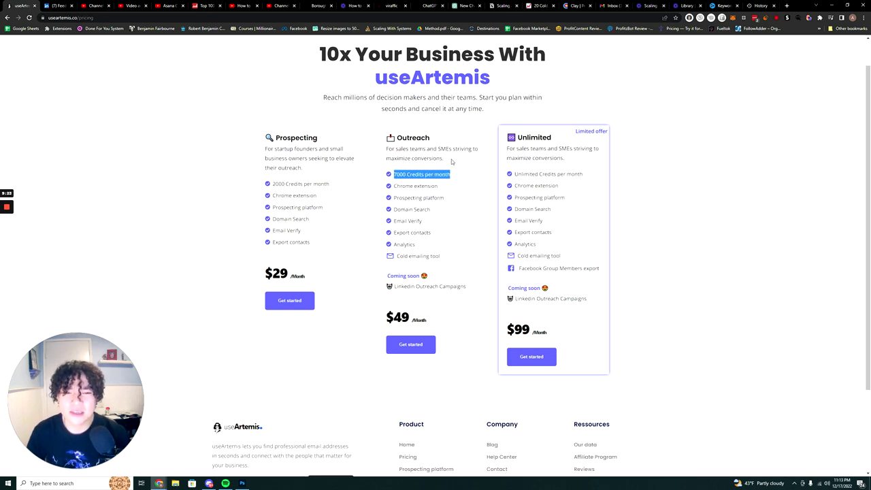
{"action": "scroll", "coordinate": [204, 121], "scroll_direction": "up", "scroll_amount": 1}
Go back into the app to view the Email Campaign page, and reopen the plan pricing page.
{"action": "left_click", "coordinate": [5, 18]}
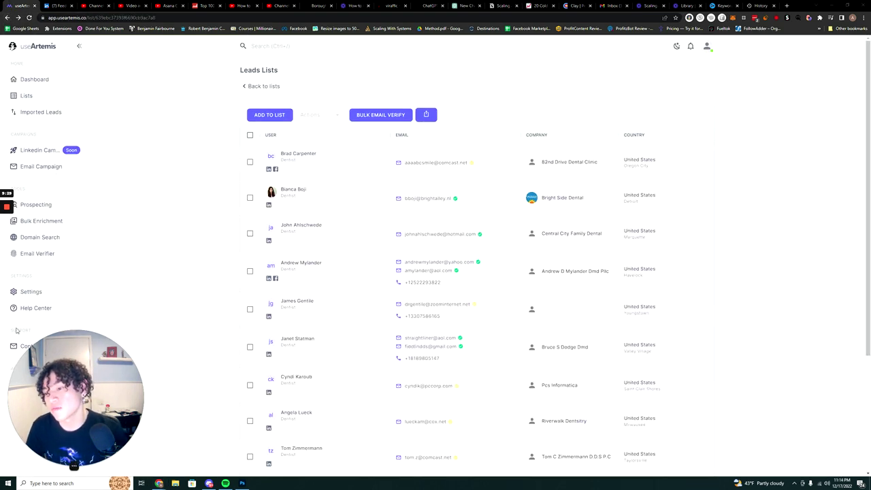
{"action": "left_click", "coordinate": [34, 169]}
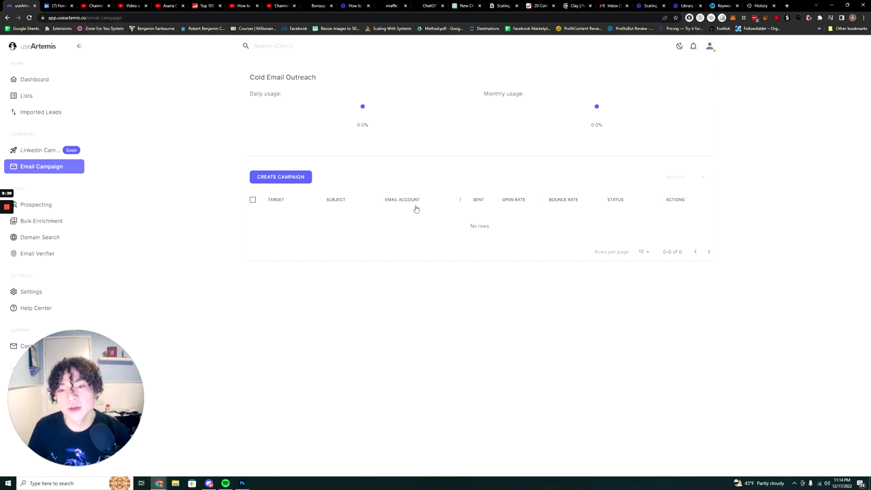
{"action": "left_click", "coordinate": [68, 6]}
{"action": "key", "text": "ctrl+shift+Tab"}
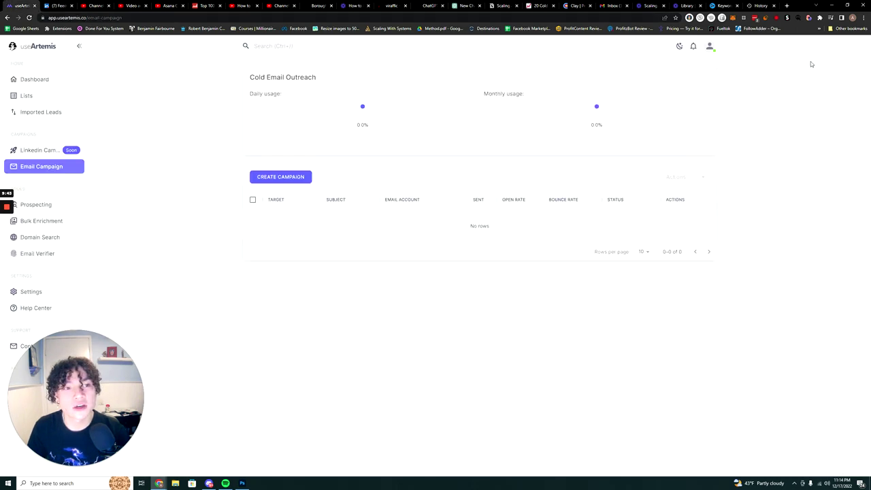
{"action": "left_click", "coordinate": [710, 46]}
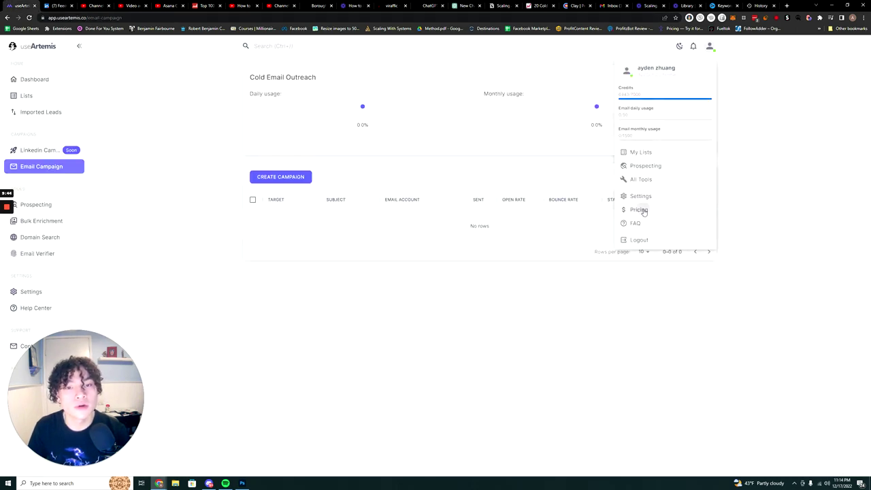
{"action": "left_click", "coordinate": [639, 209]}
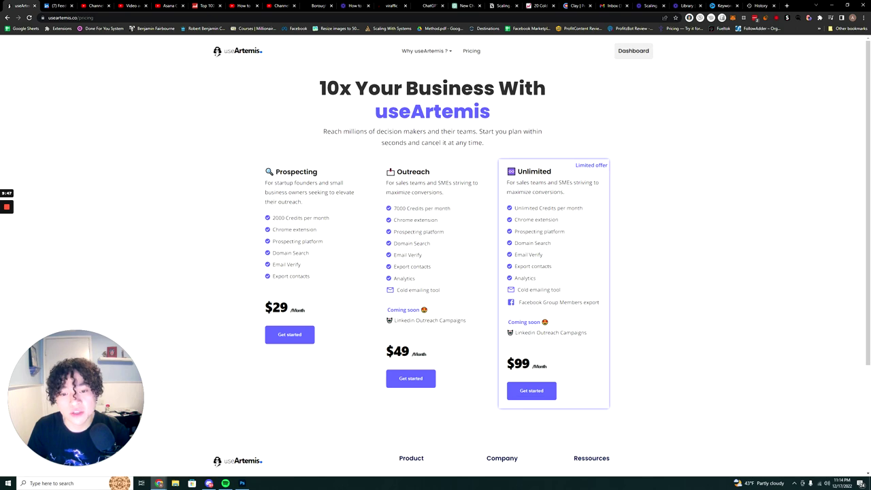
Go to appsumo.com in the LinkedIn browser tab, search its products for "useart" and open the useArtemis deal.
{"action": "left_click", "coordinate": [54, 5]}
{"action": "left_click", "coordinate": [58, 17]}
{"action": "type", "text": "appsumo.com"}
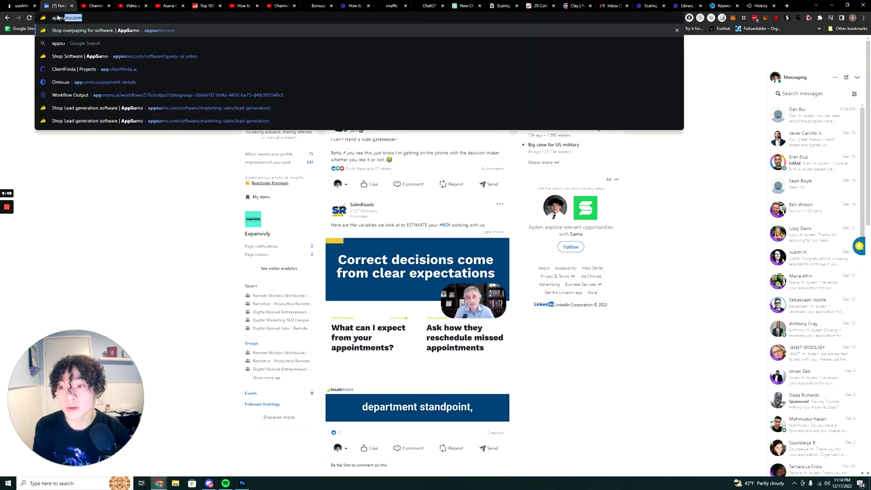
{"action": "key", "text": "Return"}
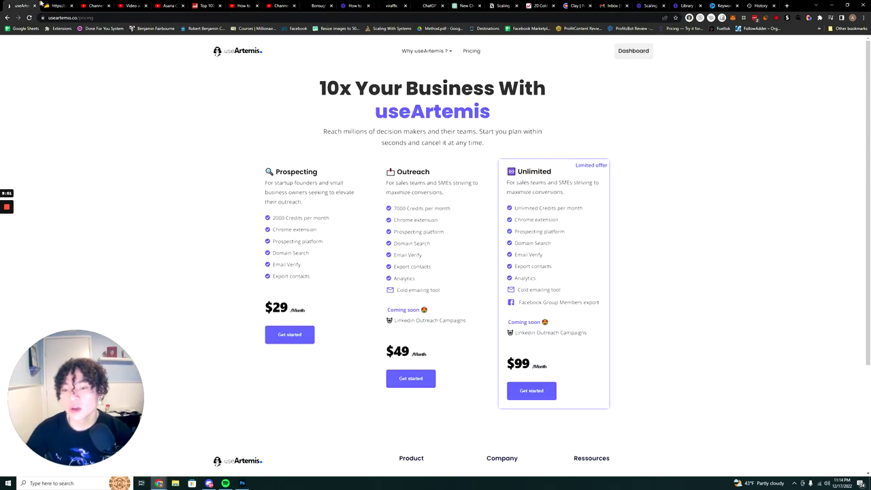
{"action": "left_click", "coordinate": [341, 49]}
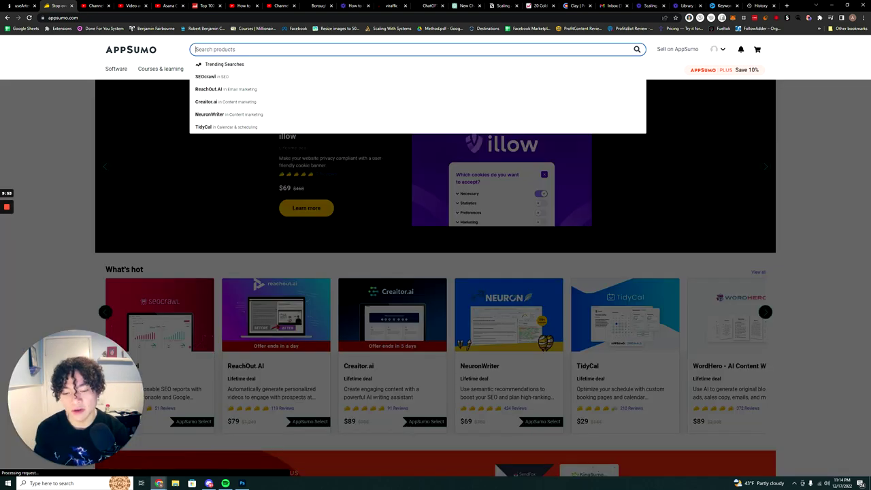
{"action": "type", "text": "useart"}
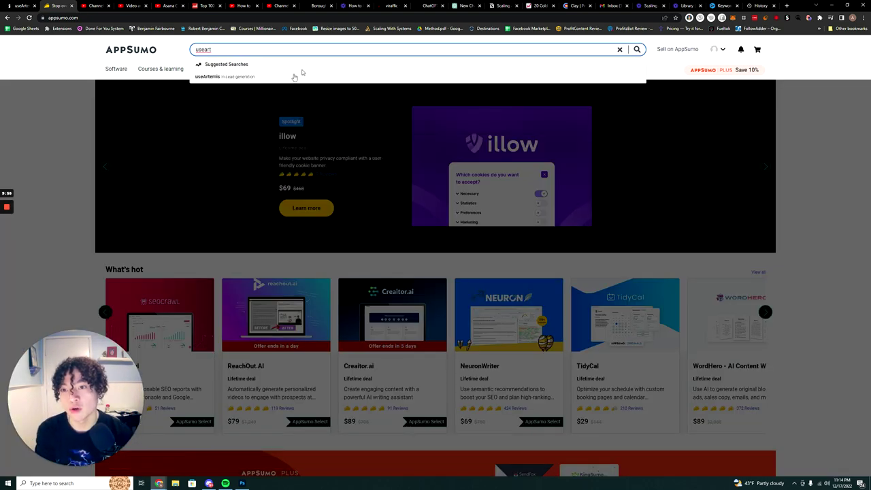
{"action": "left_click", "coordinate": [293, 76]}
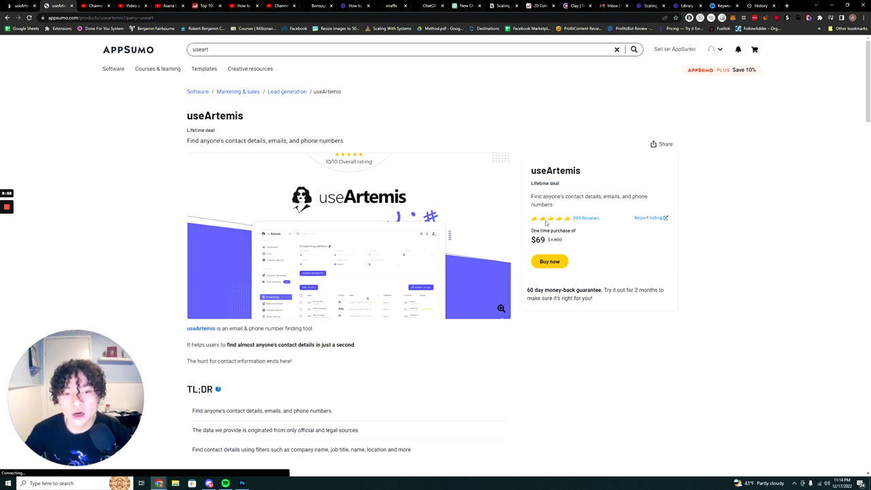
Review the deal's plans and features, highlighting the one-time price and the monthly credits line, leaving nothing selected.
{"action": "scroll", "coordinate": [549, 211], "scroll_direction": "down", "scroll_amount": 10}
{"action": "scroll", "coordinate": [536, 179], "scroll_direction": "up", "scroll_amount": 4}
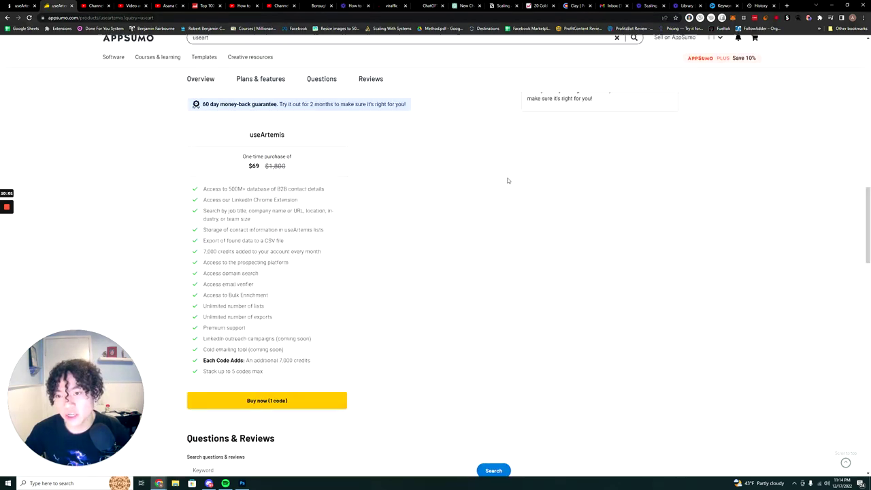
{"action": "scroll", "coordinate": [556, 149], "scroll_direction": "up", "scroll_amount": 1}
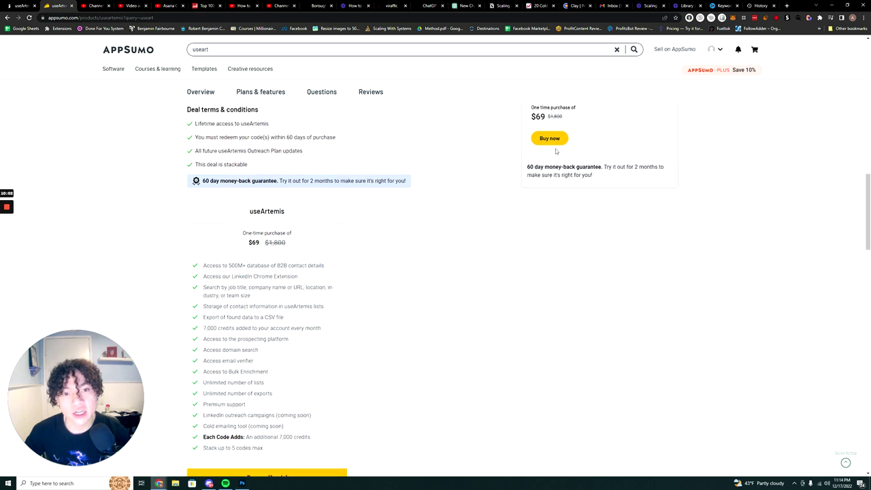
{"action": "left_click_drag", "start_coordinate": [548, 142], "coordinate": [530, 142]}
{"action": "scroll", "coordinate": [359, 233], "scroll_direction": "down", "scroll_amount": 2}
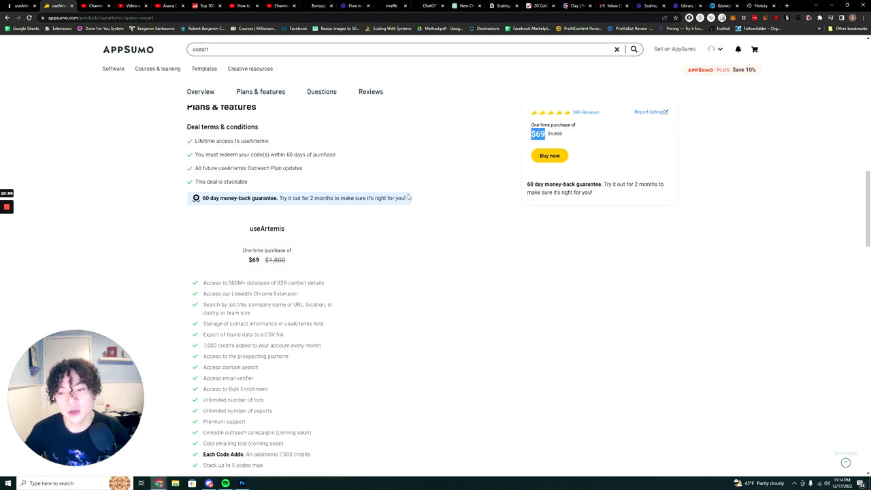
{"action": "left_click_drag", "start_coordinate": [203, 217], "coordinate": [318, 217]}
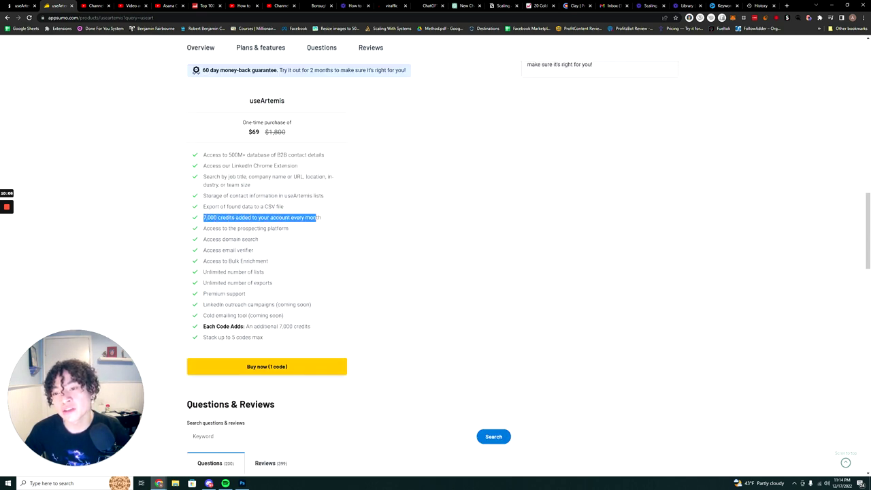
{"action": "left_click", "coordinate": [416, 217]}
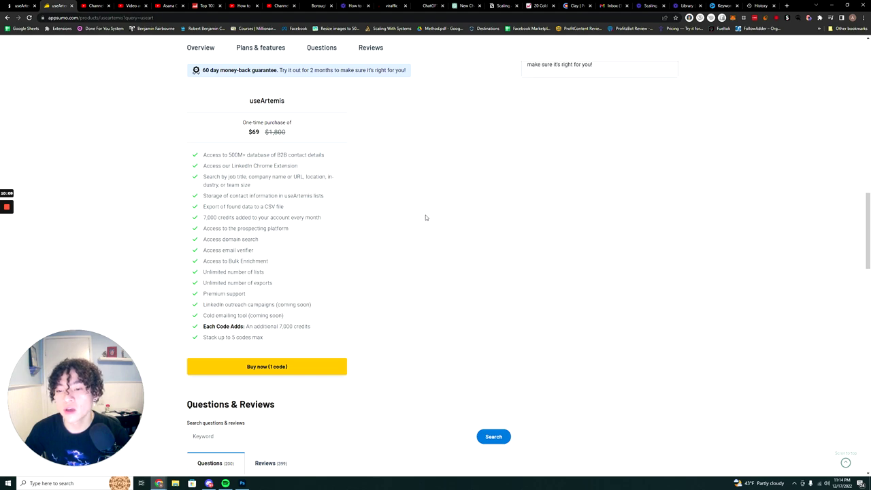
Look over the useArtemis deal's overview and highlight "500M+ database" in its description.
{"action": "scroll", "coordinate": [442, 177], "scroll_direction": "up", "scroll_amount": 10}
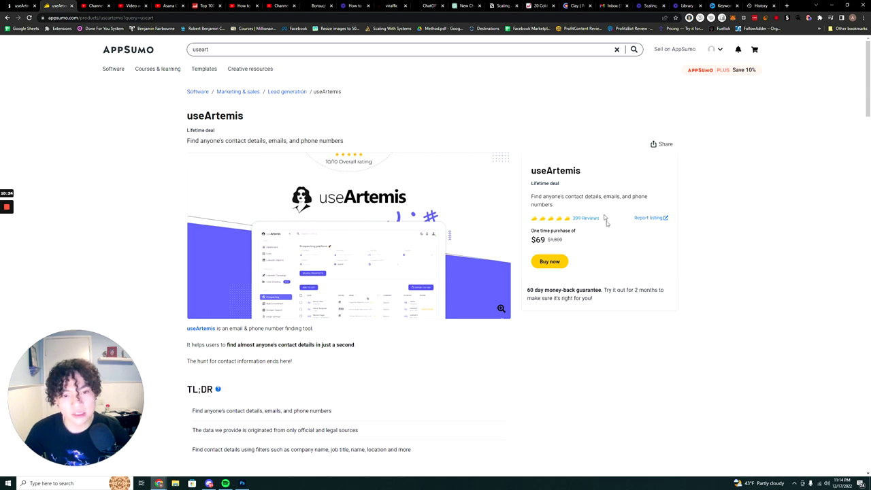
{"action": "scroll", "coordinate": [351, 205], "scroll_direction": "down", "scroll_amount": 3}
{"action": "scroll", "coordinate": [351, 206], "scroll_direction": "down", "scroll_amount": 3}
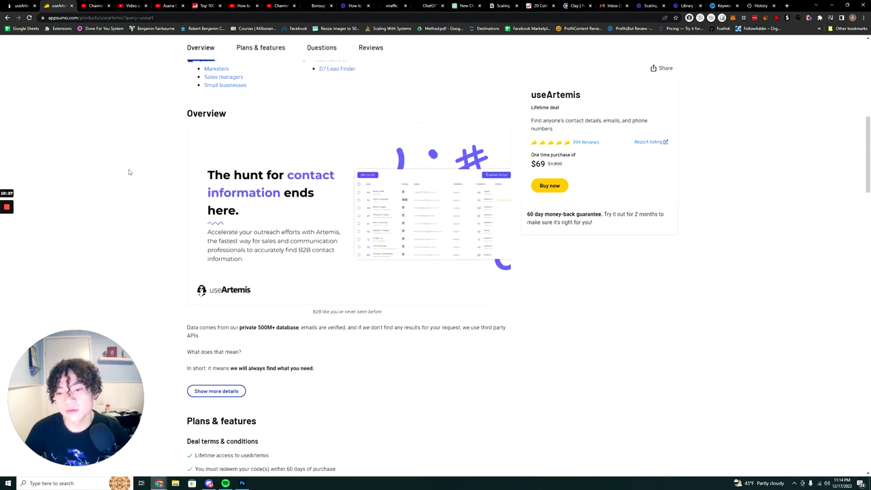
{"action": "left_click_drag", "start_coordinate": [257, 328], "coordinate": [301, 327]}
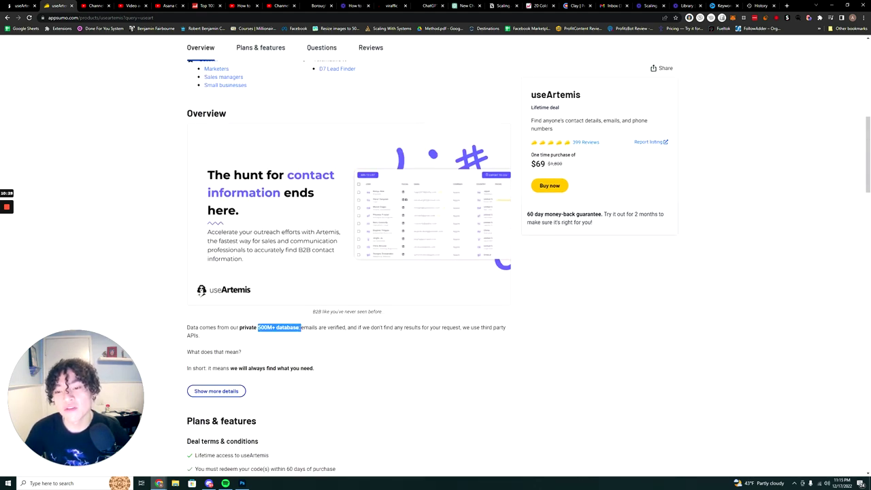
Search Google for "zoominfo database size" and look through the results for the size of its contact database.
{"action": "left_click", "coordinate": [154, 17]}
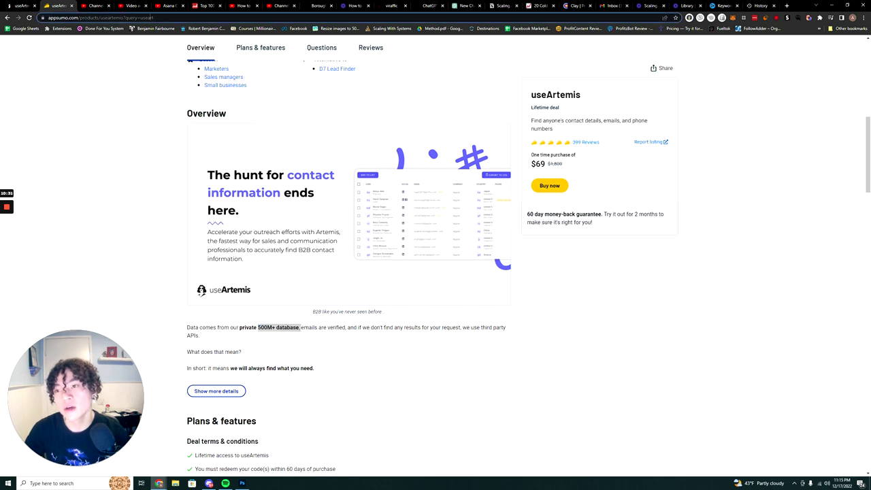
{"action": "type", "text": "zoo"}
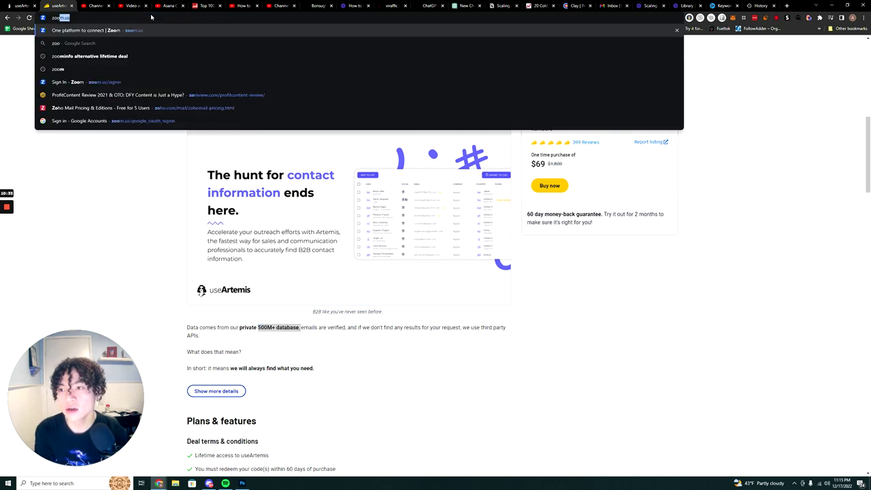
{"action": "type", "text": "minfo databas"}
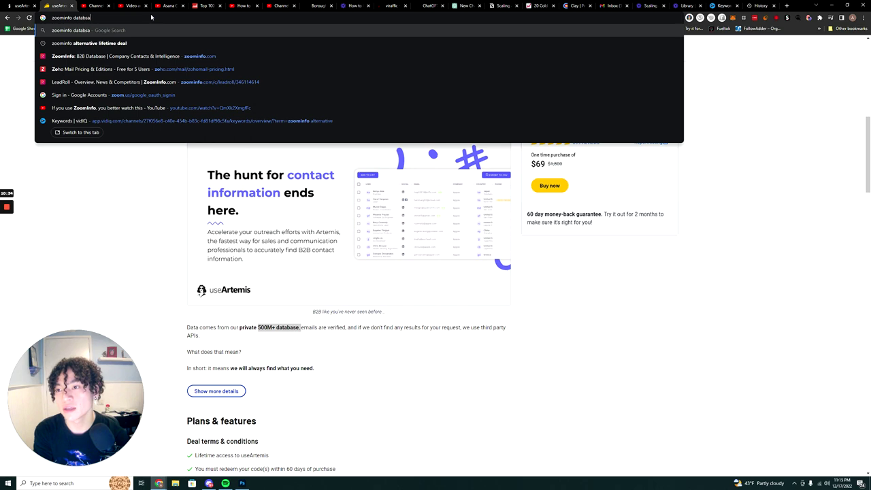
{"action": "type", "text": "e size"}
{"action": "key", "text": "Return"}
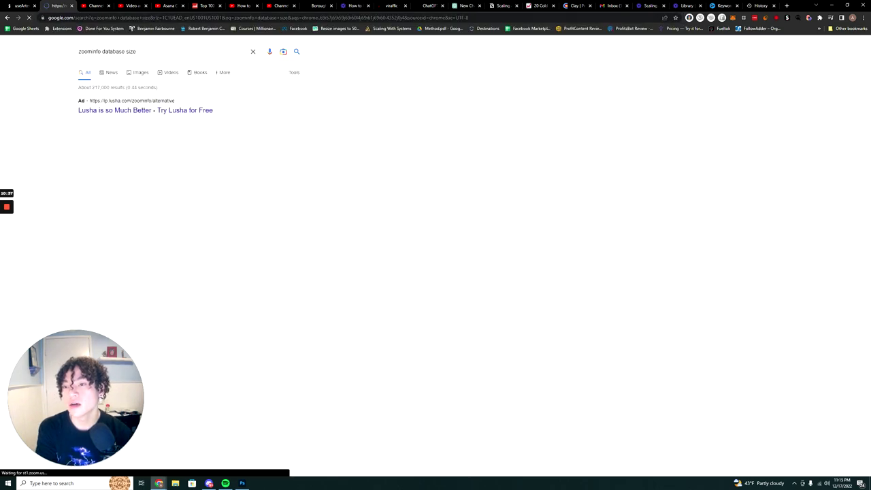
{"action": "scroll", "coordinate": [436, 258], "scroll_direction": "down", "scroll_amount": 3}
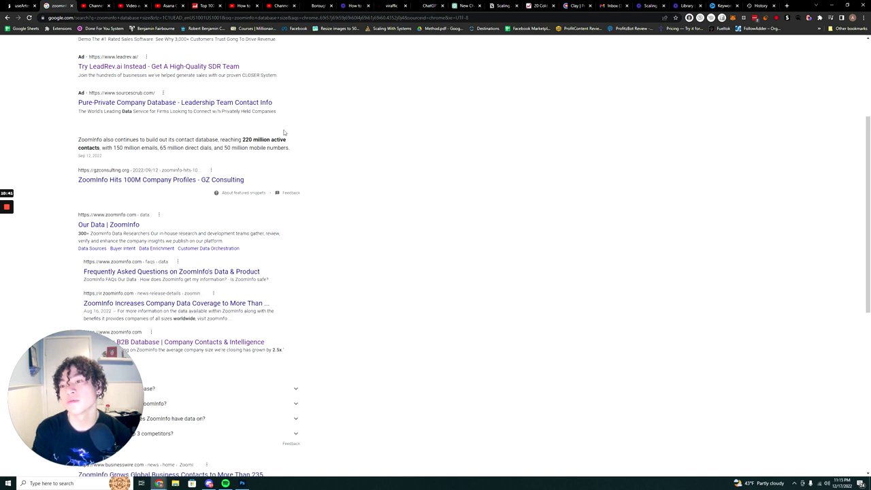
Return to the useArtemis pricing page and inspect the Unlimited and Outreach plans' features by highlighting them, leaving nothing selected.
{"action": "left_click", "coordinate": [21, 5]}
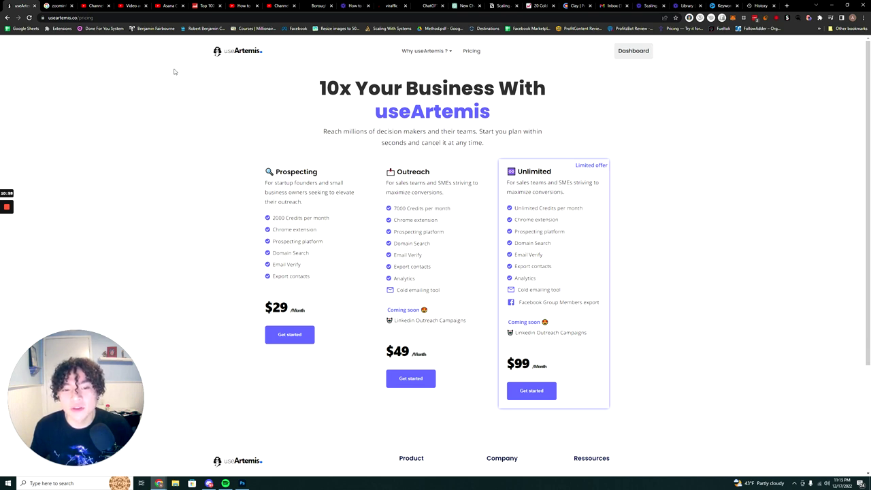
{"action": "left_click_drag", "start_coordinate": [565, 222], "coordinate": [504, 194]}
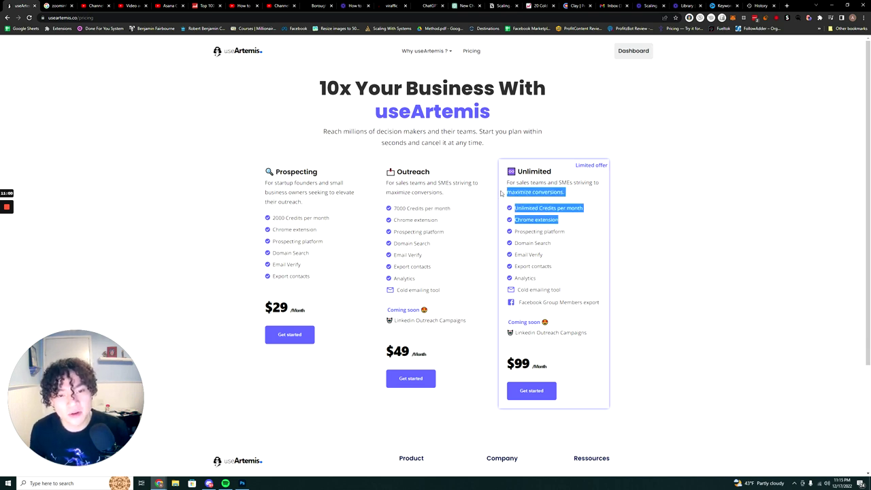
{"action": "left_click", "coordinate": [621, 232]}
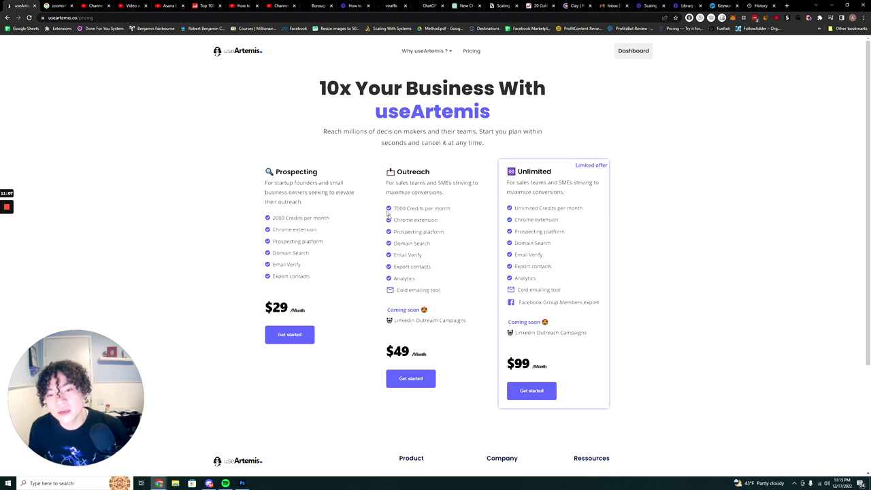
{"action": "left_click_drag", "start_coordinate": [432, 208], "coordinate": [521, 255]}
{"action": "left_click", "coordinate": [469, 269]}
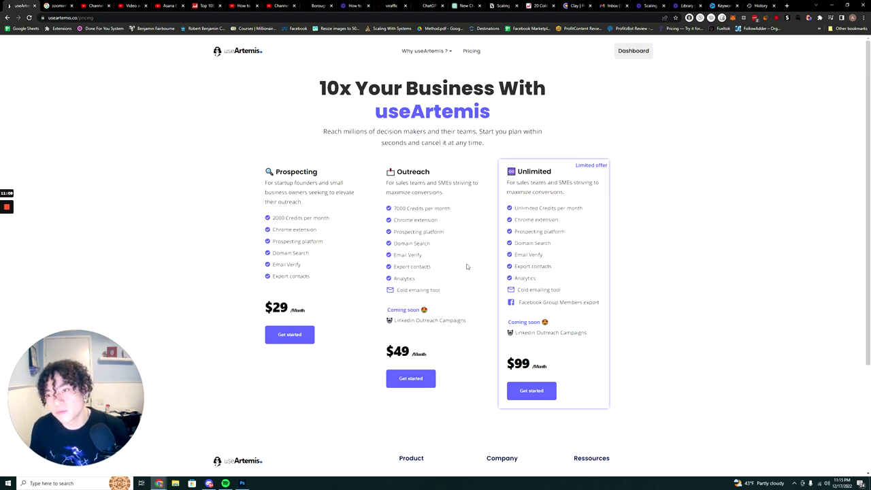